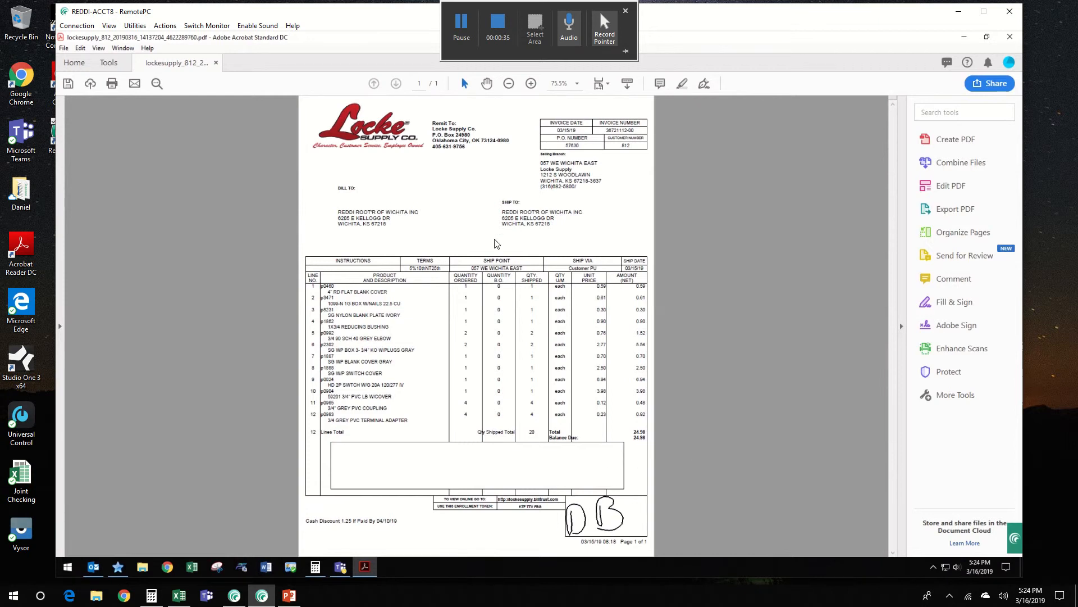
# - Minimize the vendor invoice, select the Locke material line in the billing details, then switch to Excel and enter a 24.98 Dropship debit in B4
pyautogui.click(965, 39)
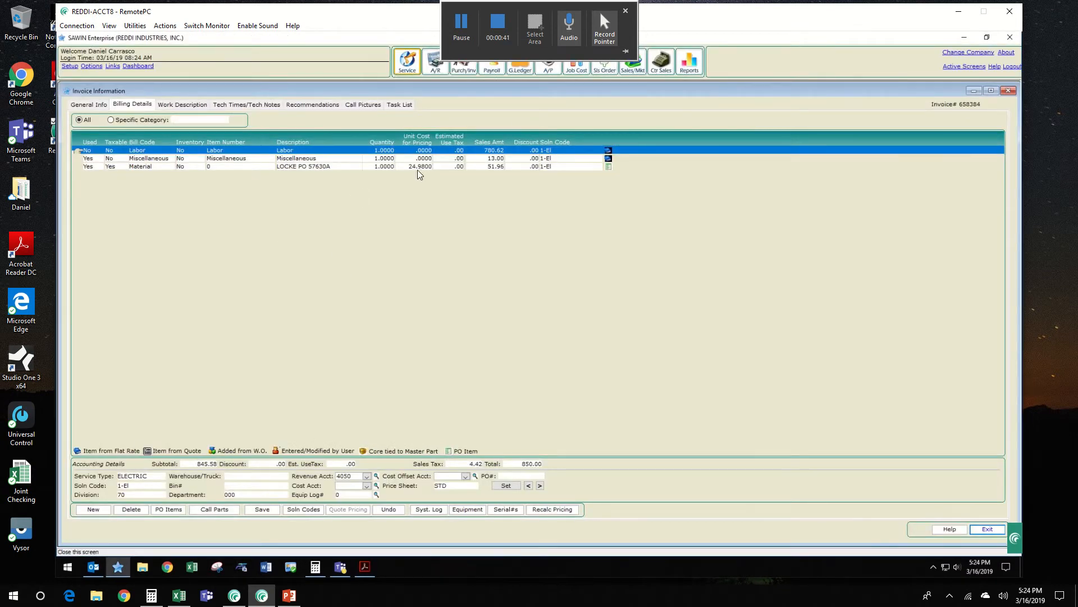
pyautogui.click(396, 167)
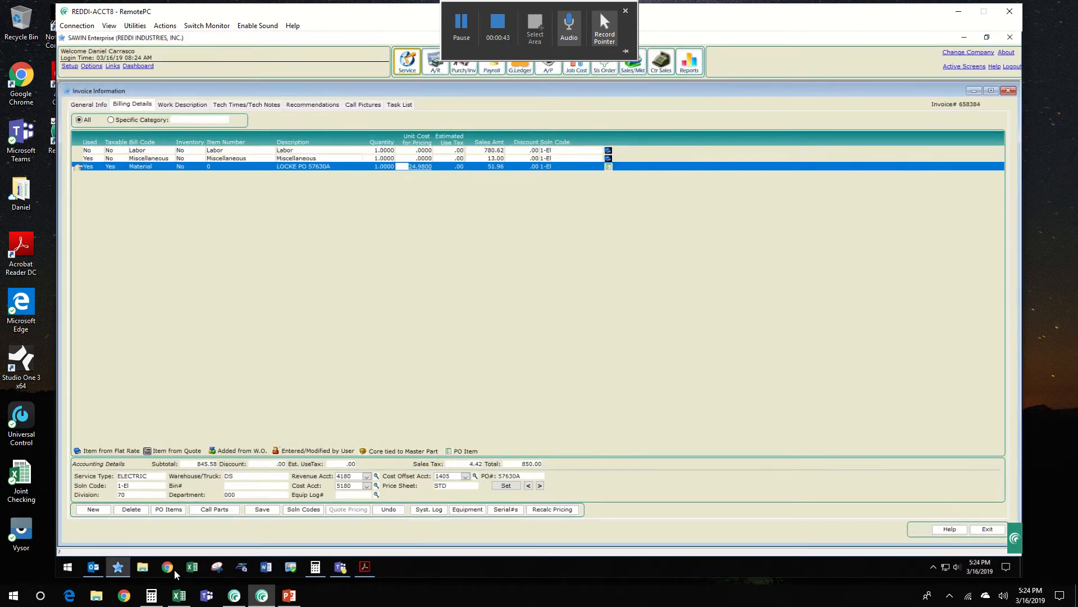
pyautogui.click(180, 595)
pyautogui.click(80, 189)
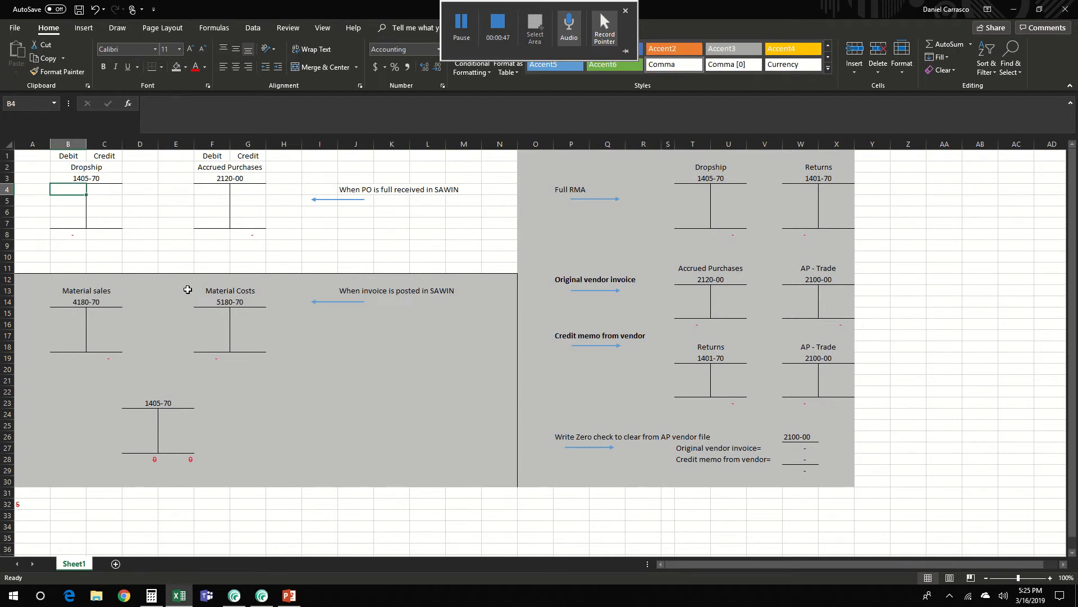
pyautogui.write('24.98')
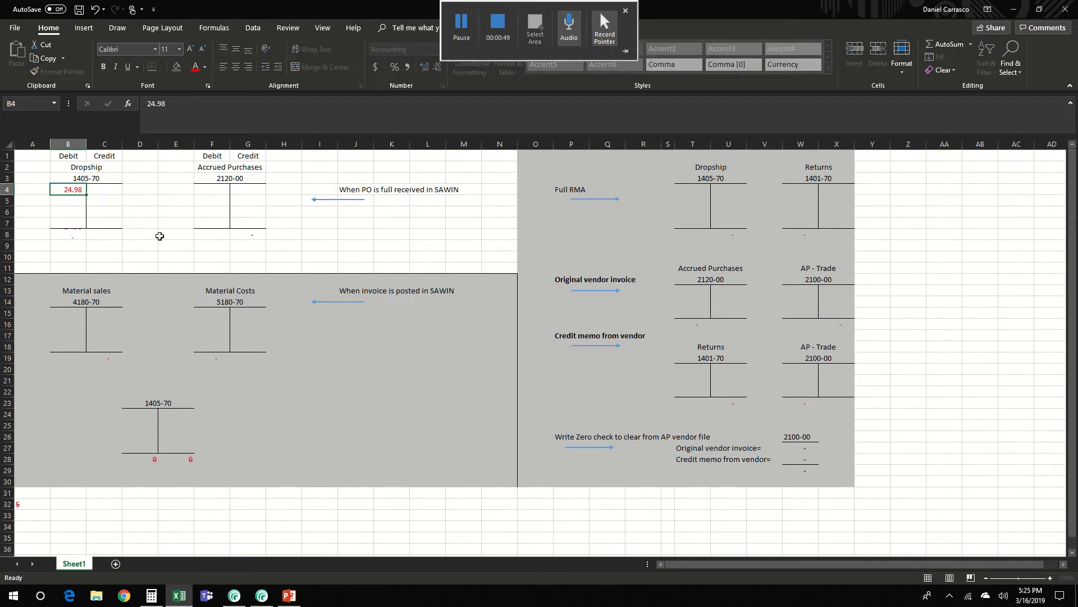
pyautogui.press('Tab')
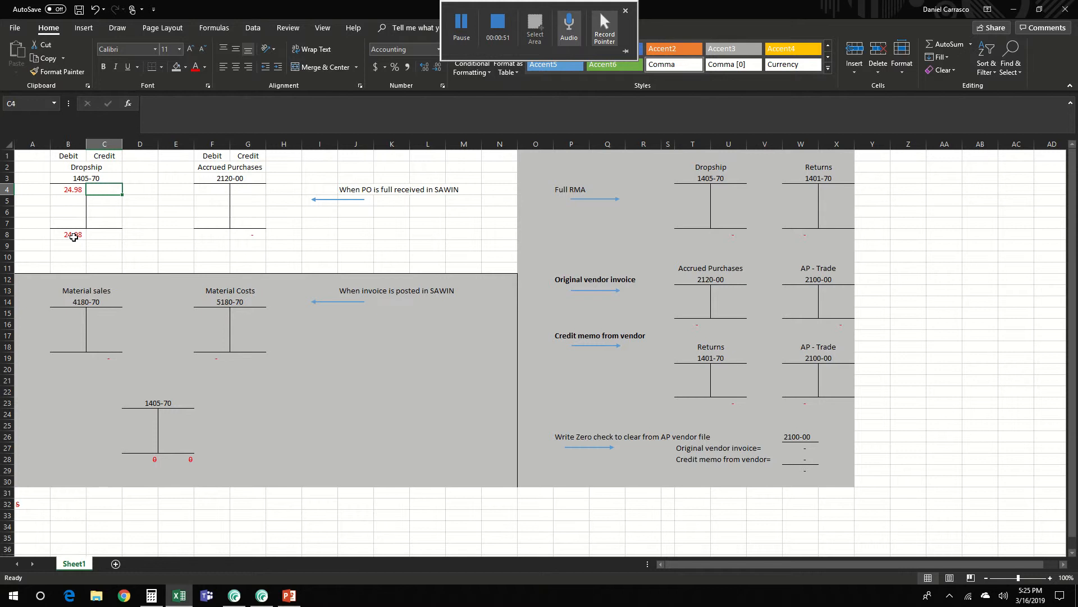
# - Enter 24.98 as the credit for Accrued Purchases in cell G4
pyautogui.click(243, 191)
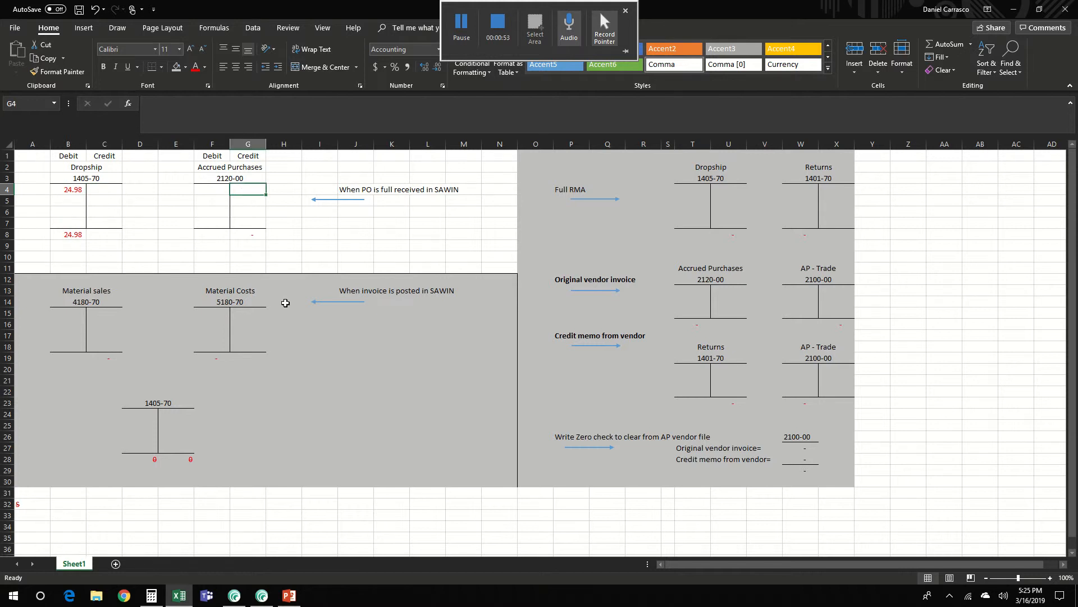
pyautogui.write('24.98')
pyautogui.press('Tab')
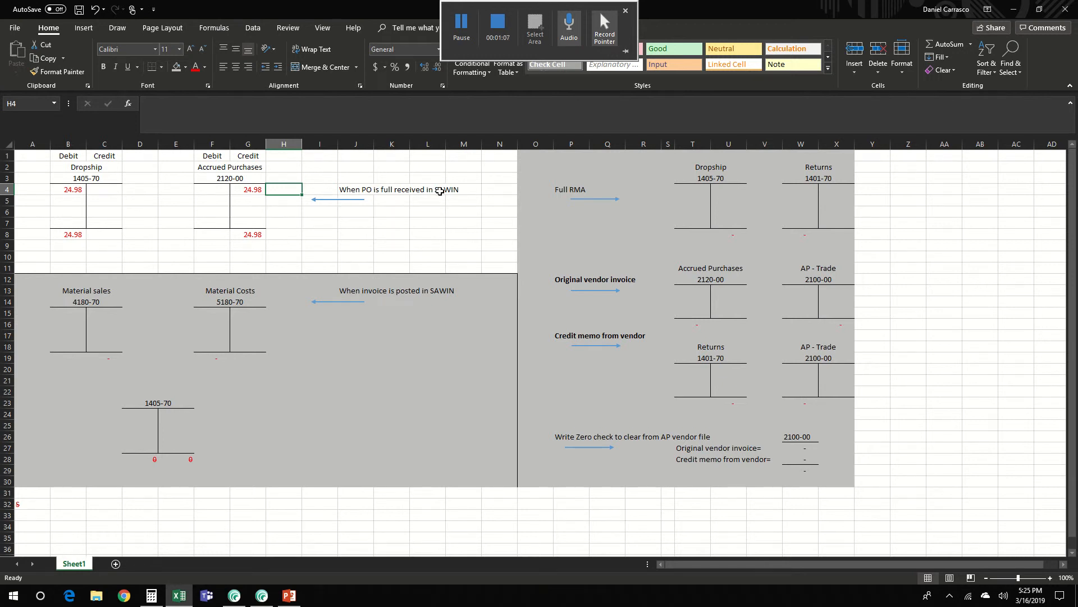
# - Remove the gray fill from the invoice-posting section, A12:N30
pyautogui.moveTo(34, 279); pyautogui.dragTo(513, 483)
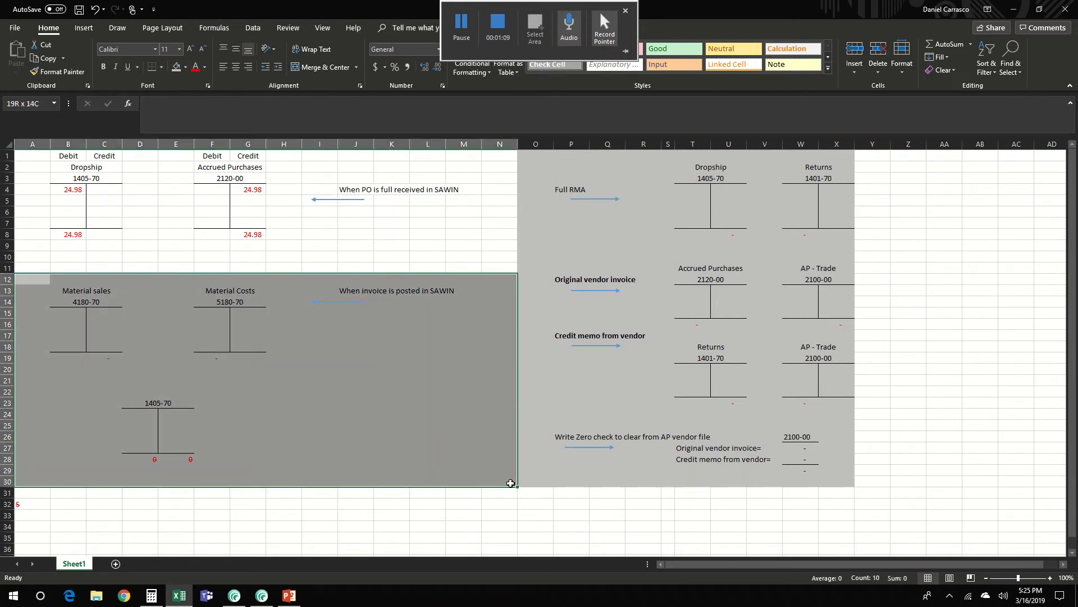
pyautogui.click(186, 67)
pyautogui.click(194, 171)
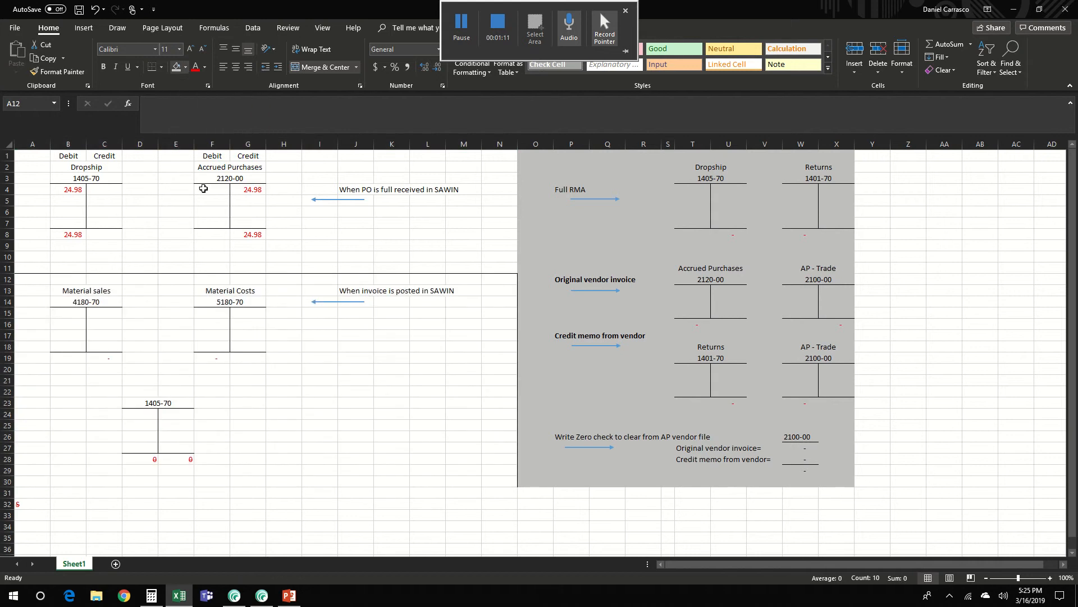
pyautogui.click(242, 448)
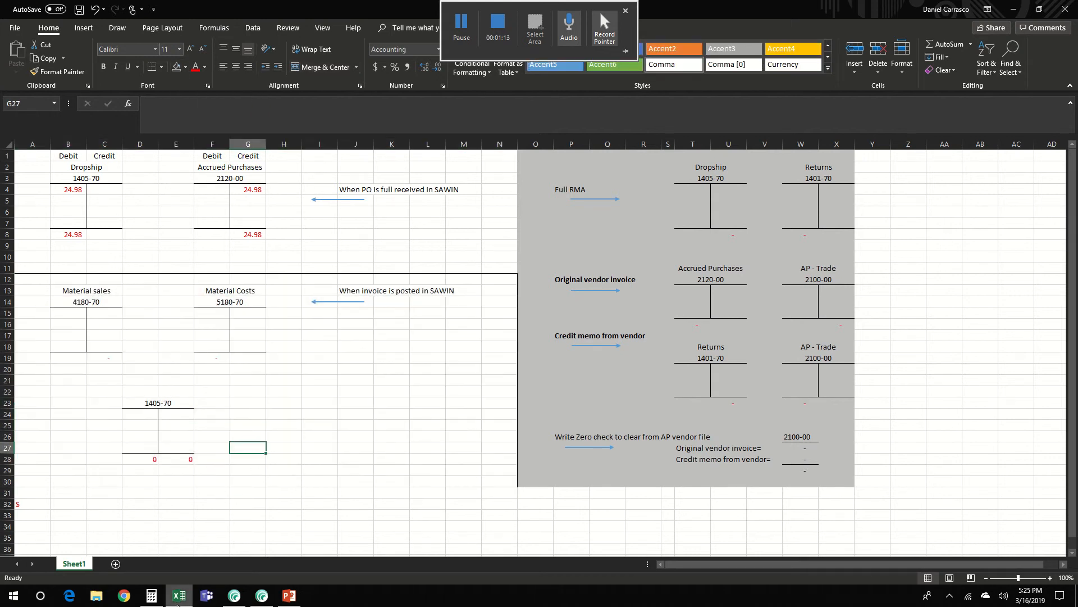
# - Check the material line's sales amount in SAWIN, return to Excel, and enter 51.96 as the Material sales credit in C15
pyautogui.moveTo(177, 603)
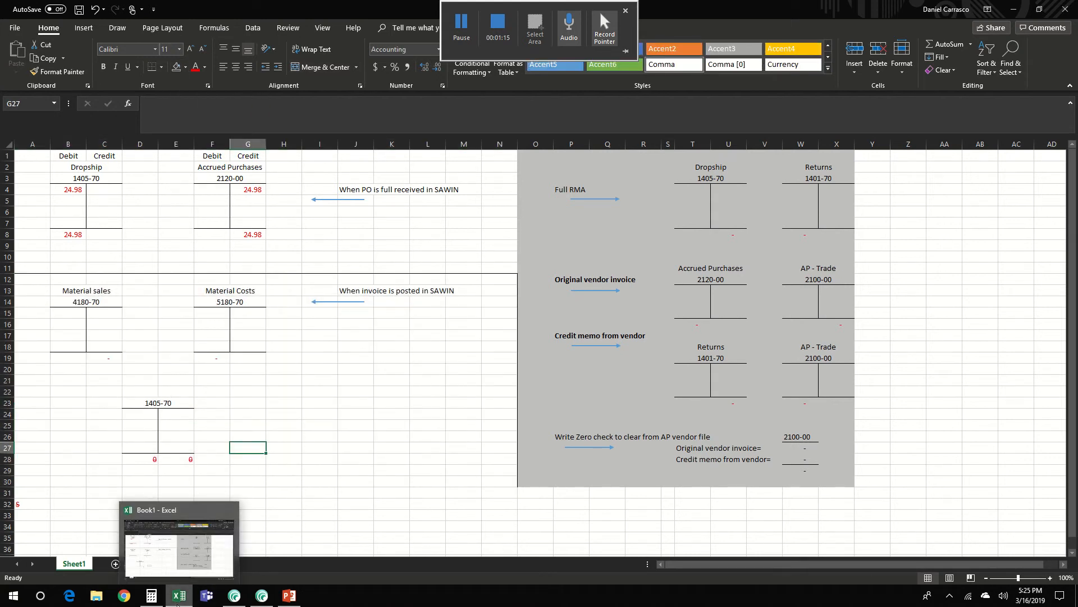
pyautogui.click(261, 595)
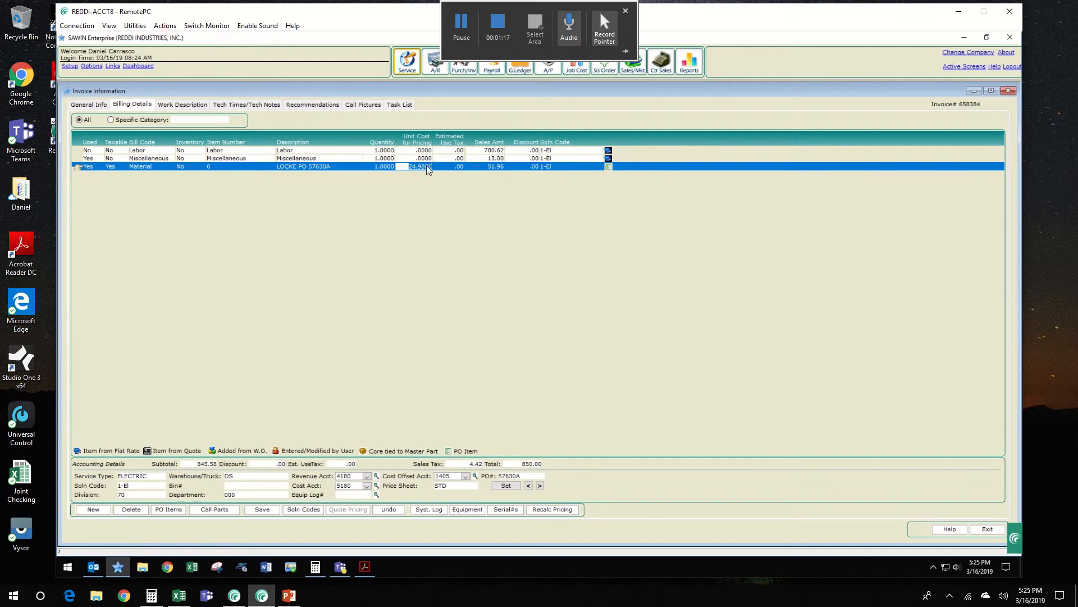
pyautogui.click(179, 595)
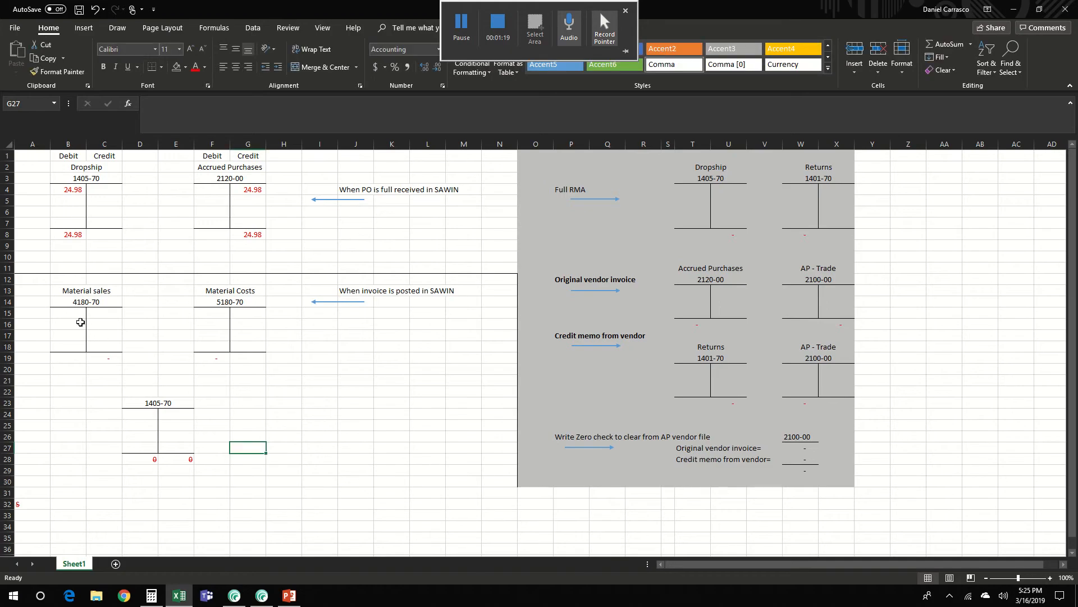
pyautogui.click(97, 311)
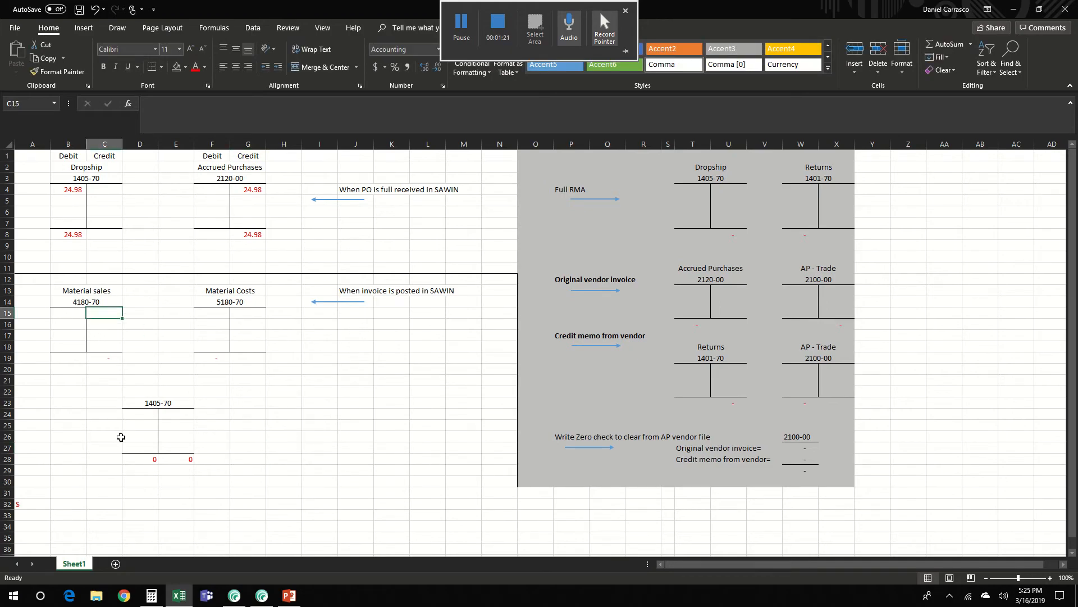
pyautogui.write('51.96')
pyautogui.press('Tab')
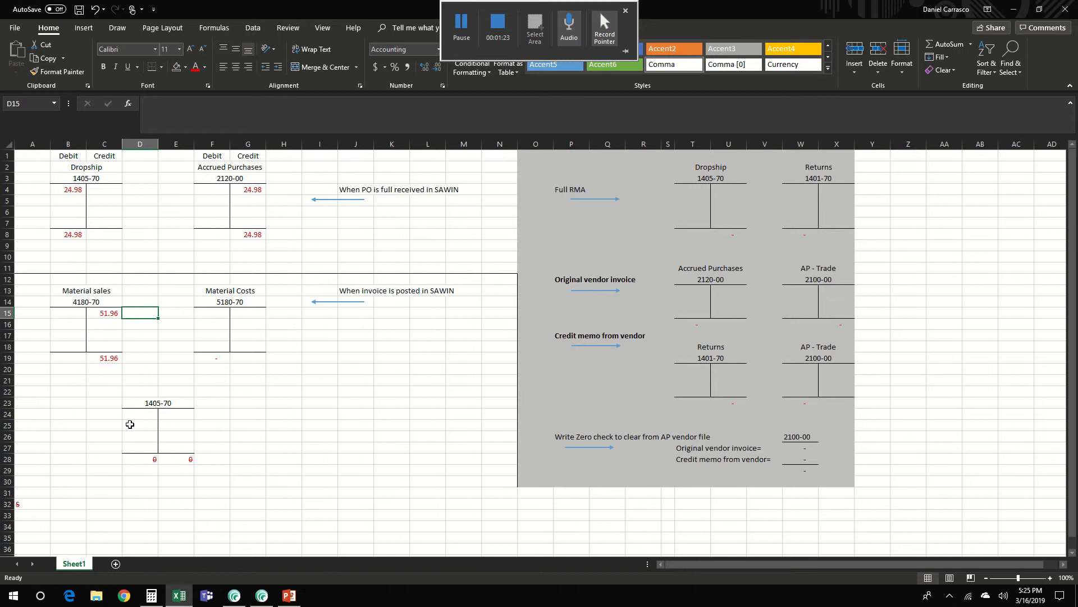
pyautogui.click(103, 313)
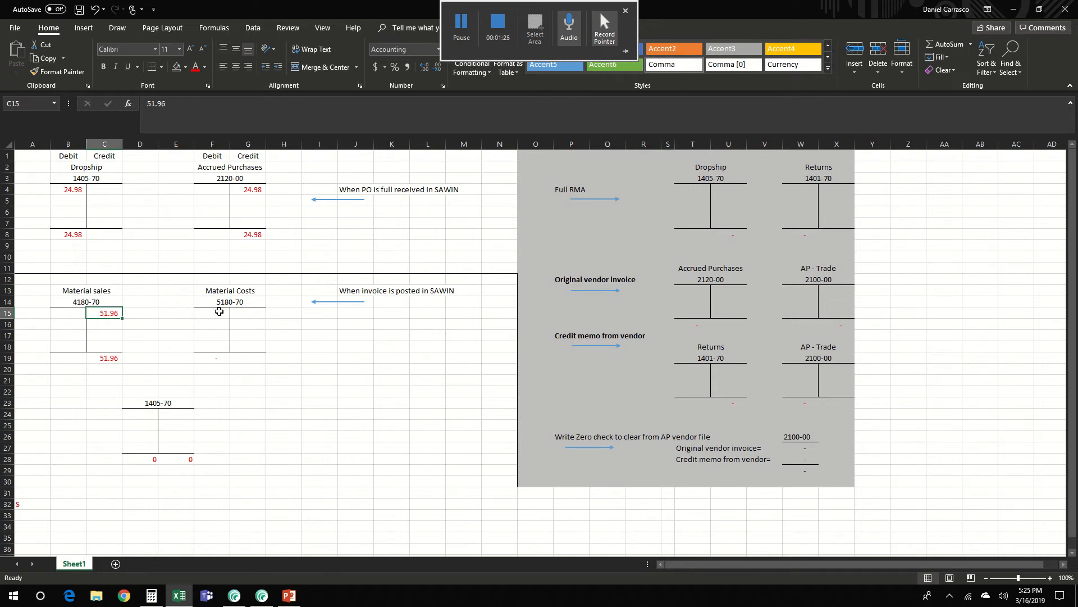
# - Enter 24.98 as the Material Costs debit in cell F15
pyautogui.click(219, 311)
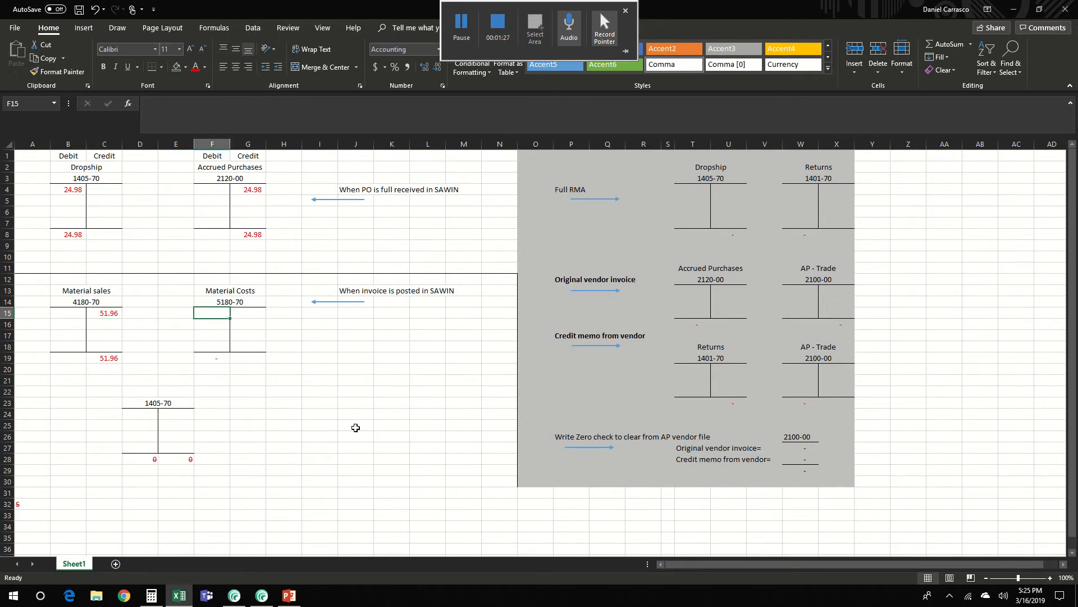
pyautogui.write('24.98')
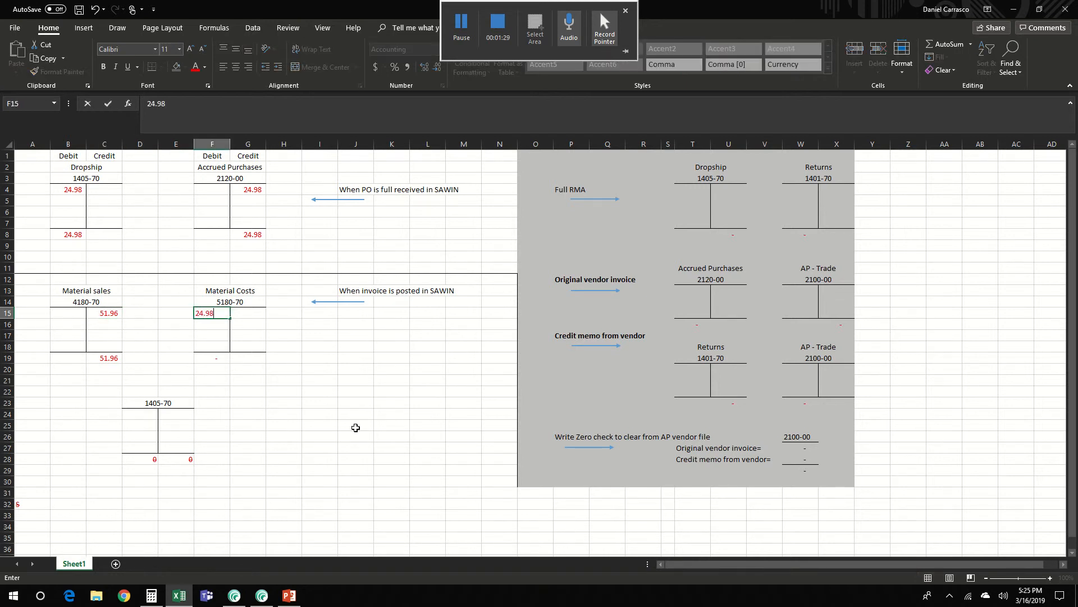
pyautogui.click(273, 394)
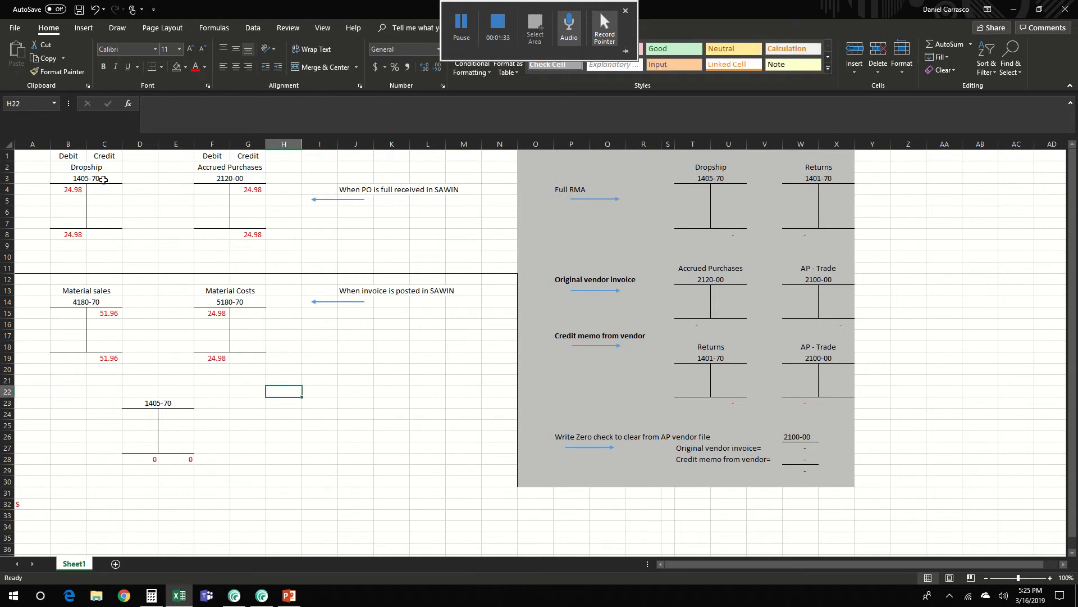
# - Enter 24.98 as both the debit in D24 and the credit in E24 of the T-account below the sales and cost accounts
pyautogui.click(140, 416)
pyautogui.write('24.98')
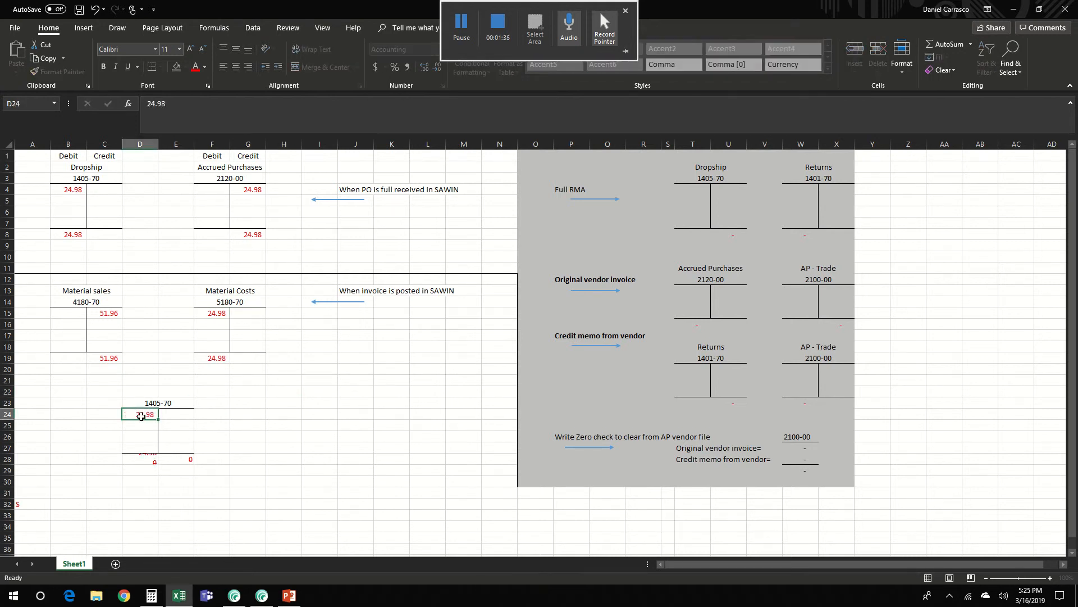
pyautogui.press('Tab')
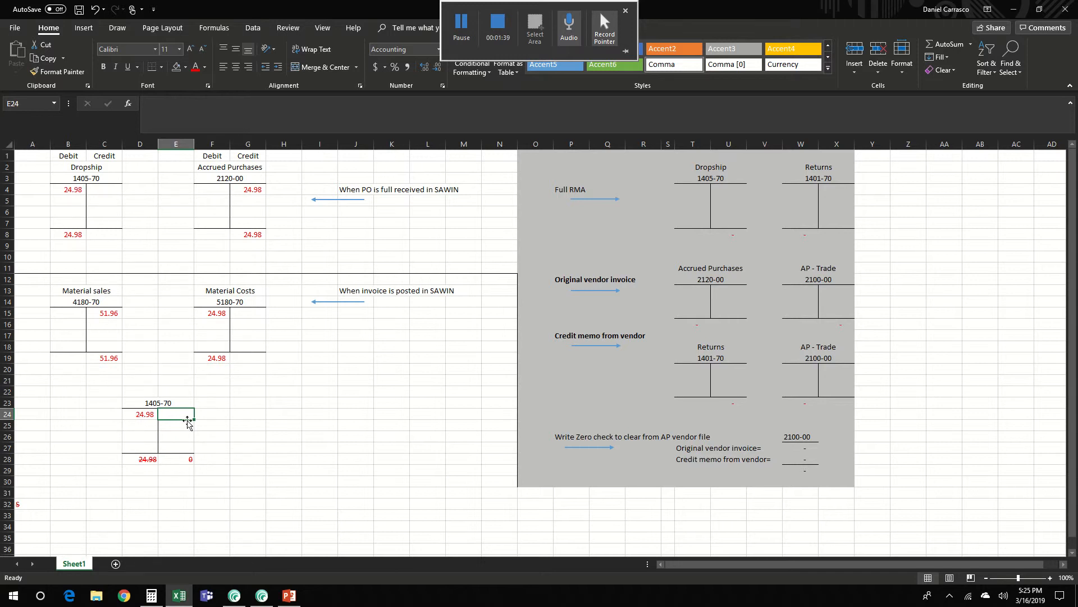
pyautogui.write('24.98')
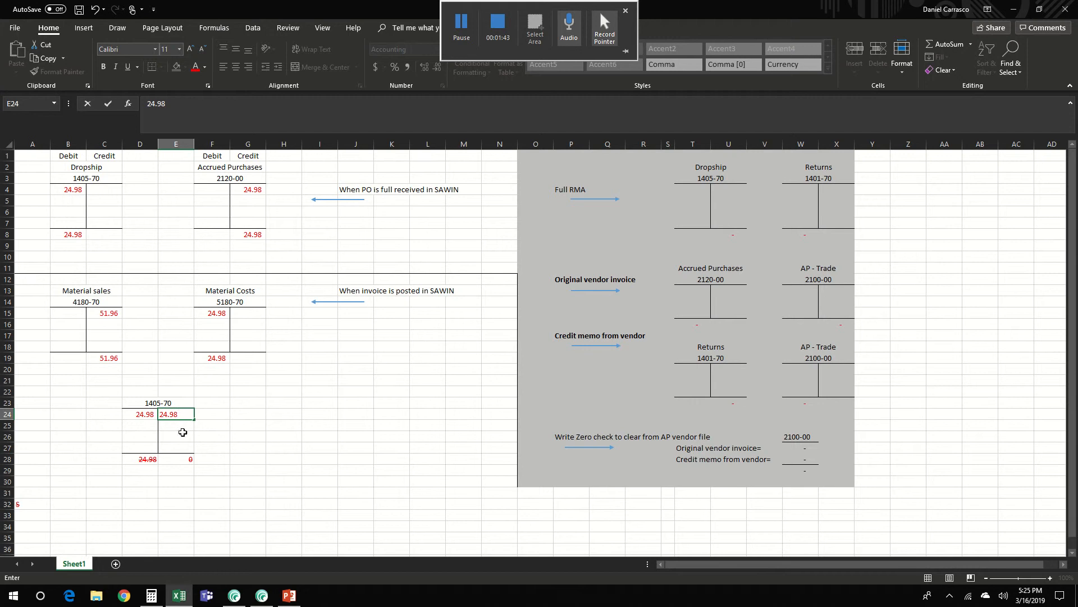
pyautogui.click(233, 436)
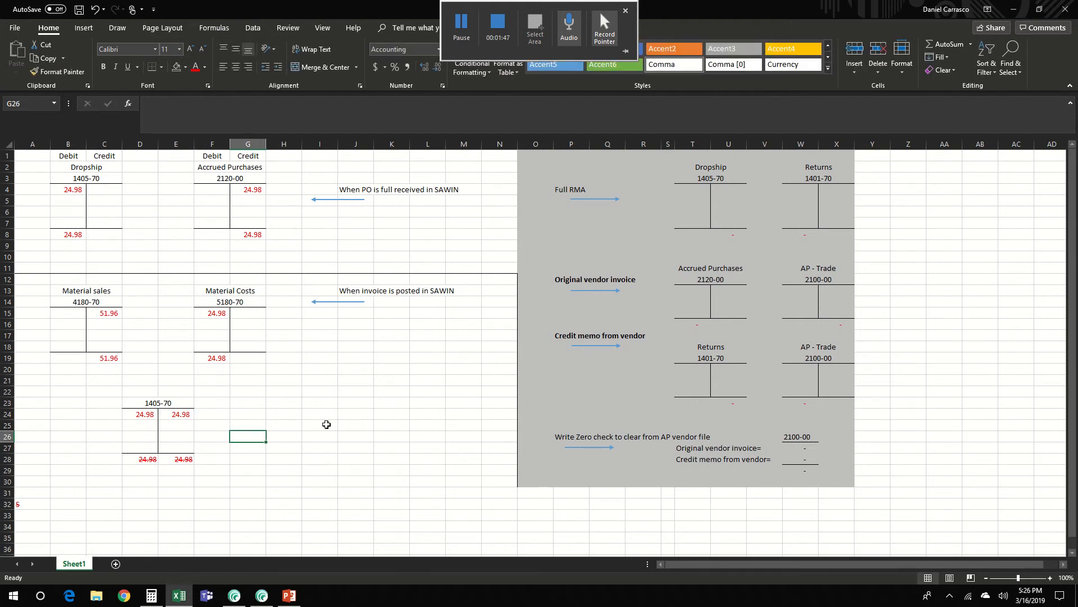
pyautogui.click(422, 368)
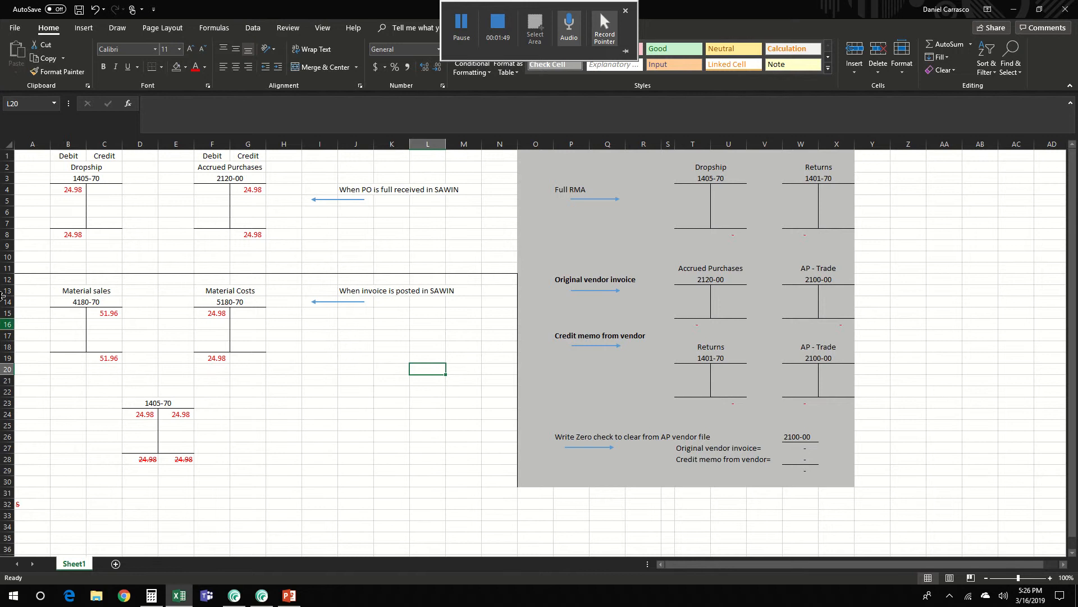
# - Fill the invoice-posting section, A12:N30, with gray
pyautogui.moveTo(42, 280); pyautogui.dragTo(507, 477)
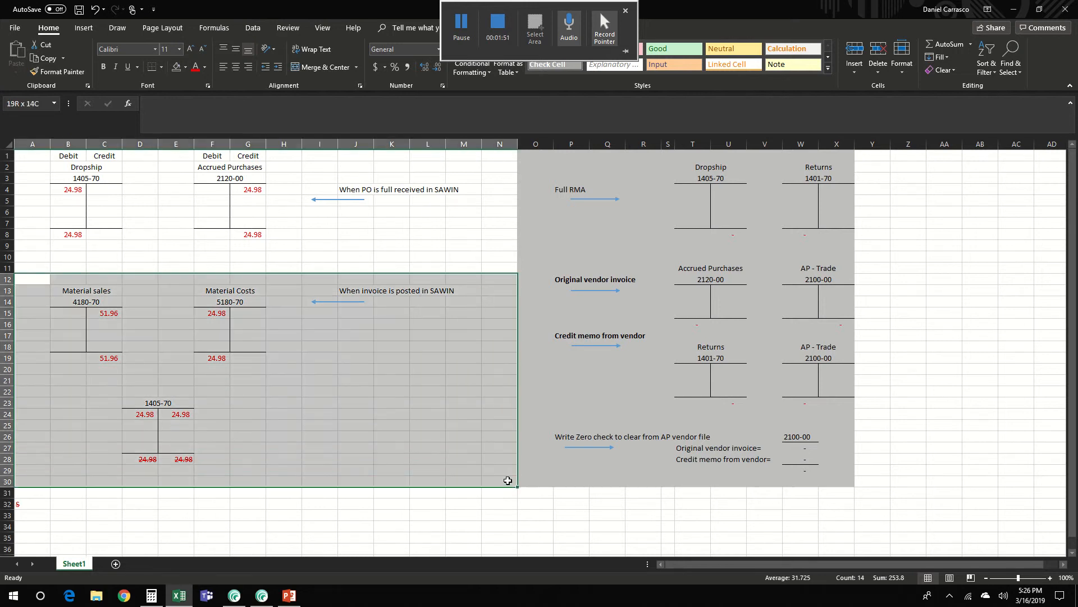
pyautogui.click(186, 67)
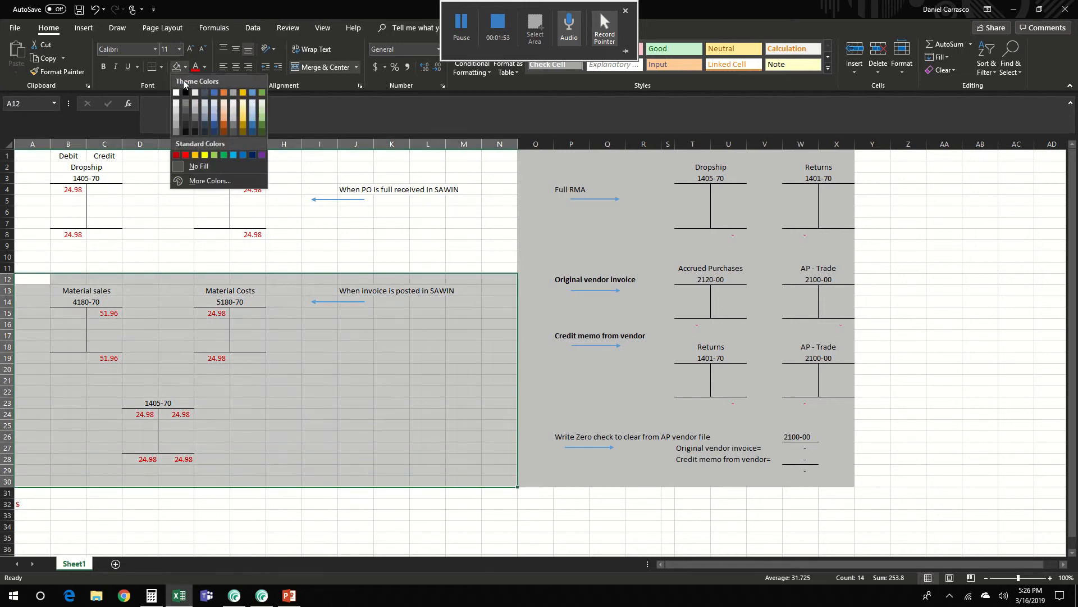
pyautogui.click(219, 159)
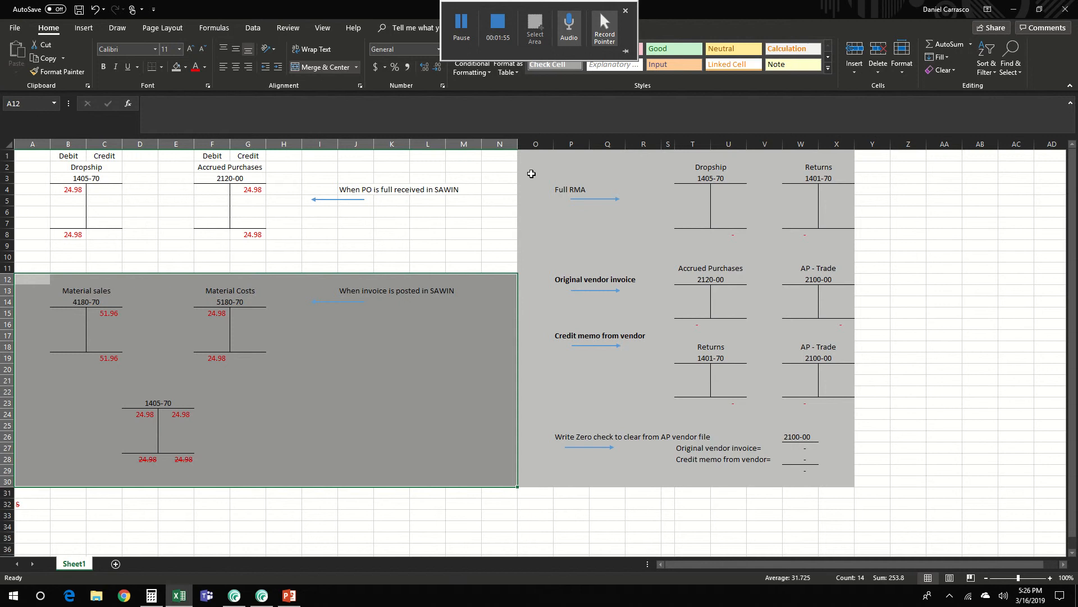
# - Clear the gray fill from the Full RMA section, O1:X30
pyautogui.moveTo(529, 157); pyautogui.dragTo(832, 481)
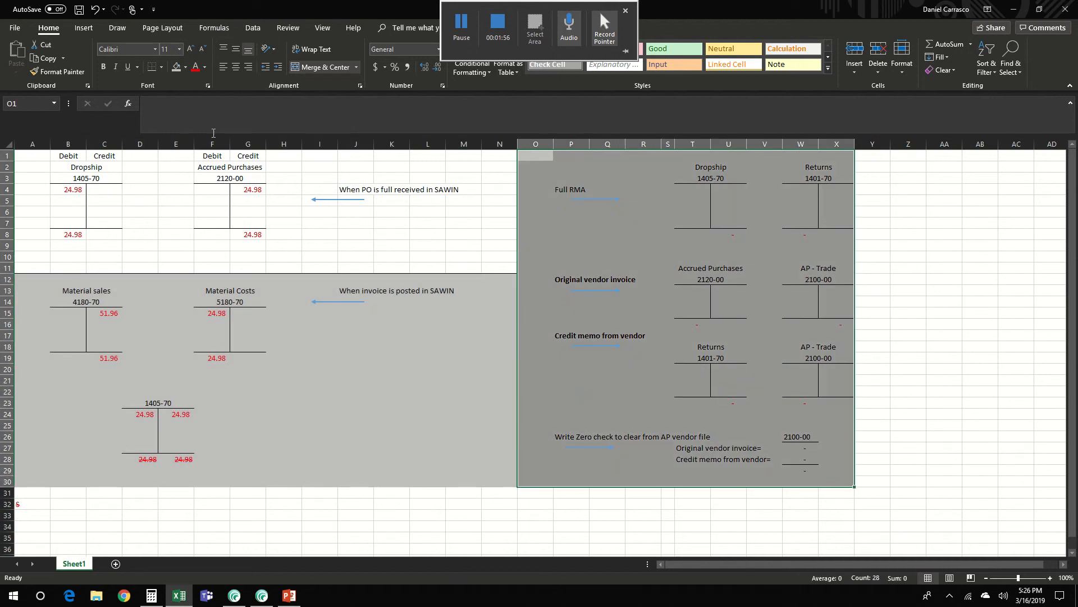
pyautogui.click(185, 67)
pyautogui.click(208, 168)
pyautogui.click(381, 225)
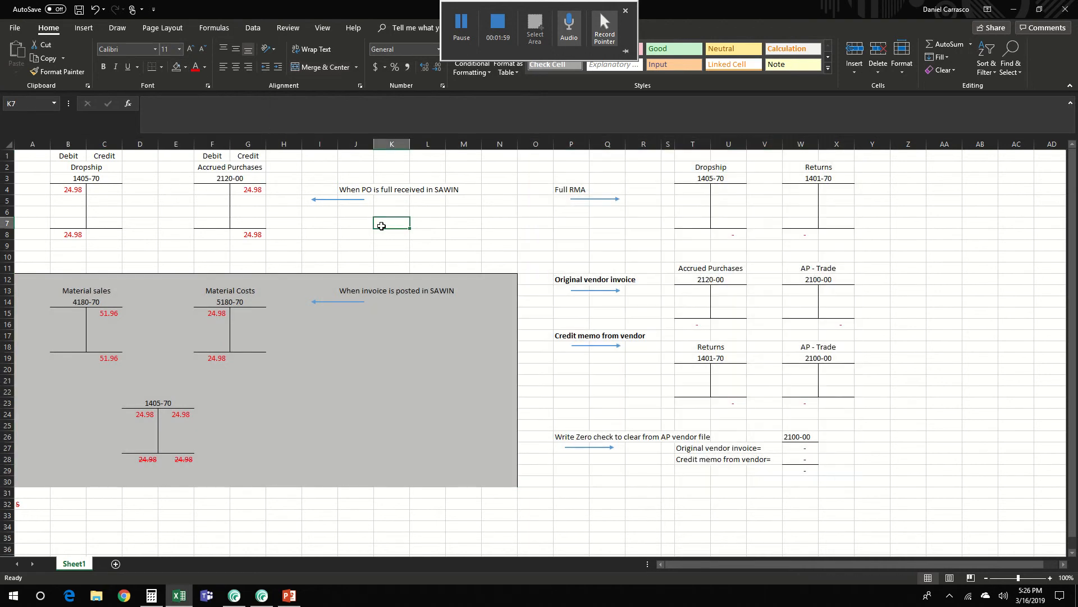
# - Switch to SAWIN, start a new RMA entry with Return Material for a PO enabled, and enter the purchase order number
pyautogui.click(176, 598)
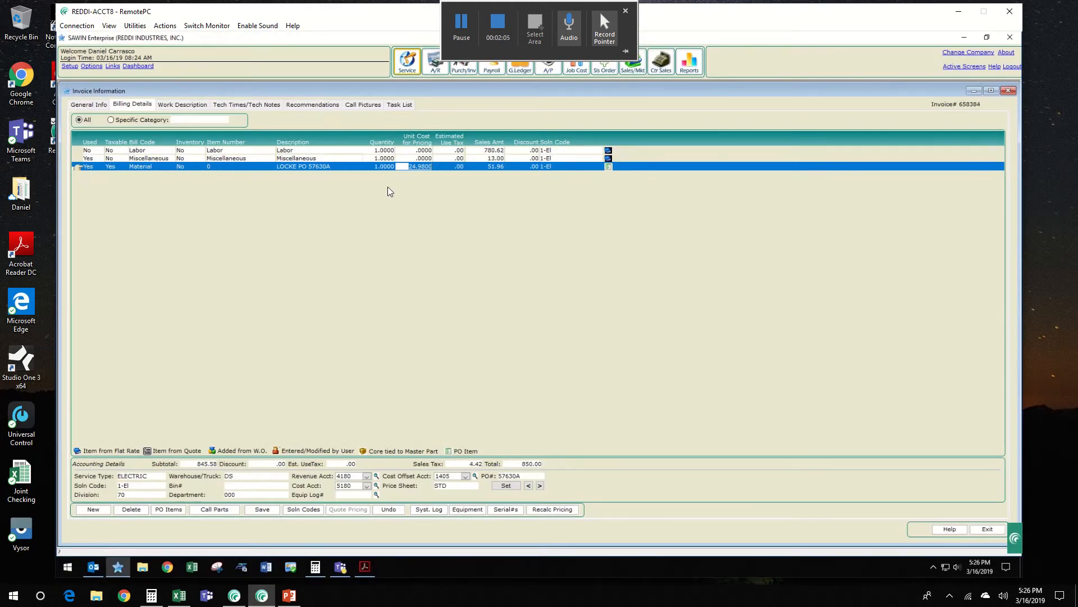
pyautogui.click(467, 71)
pyautogui.moveTo(489, 84)
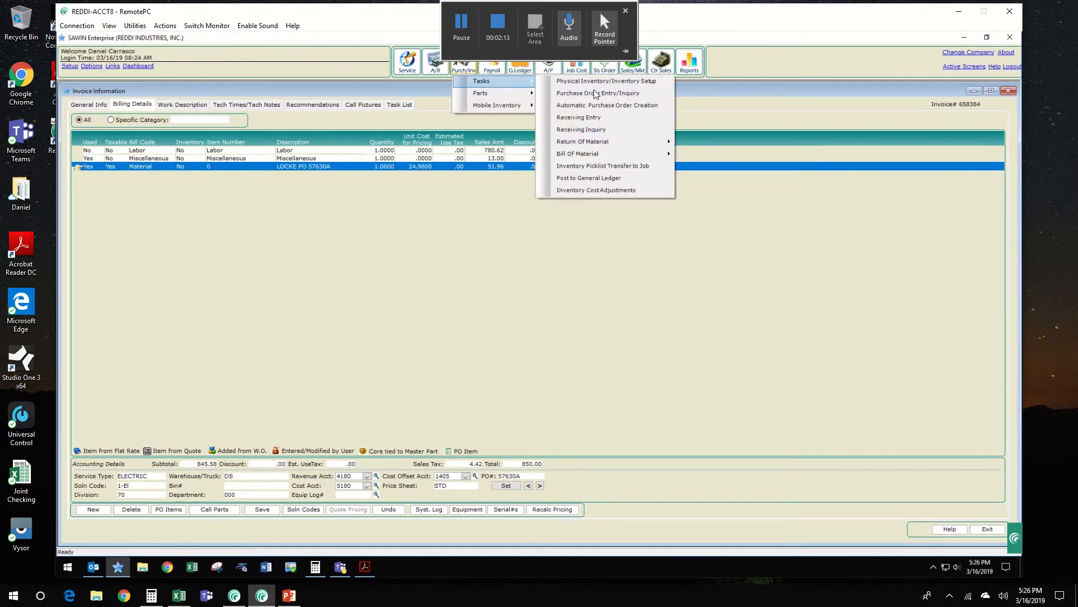
pyautogui.moveTo(639, 143)
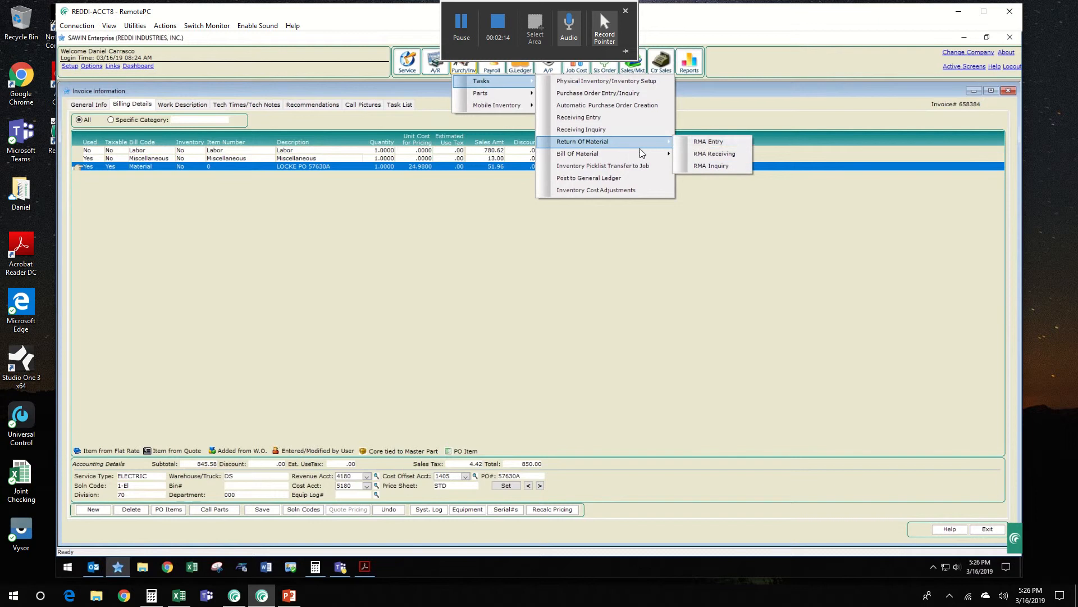
pyautogui.click(700, 142)
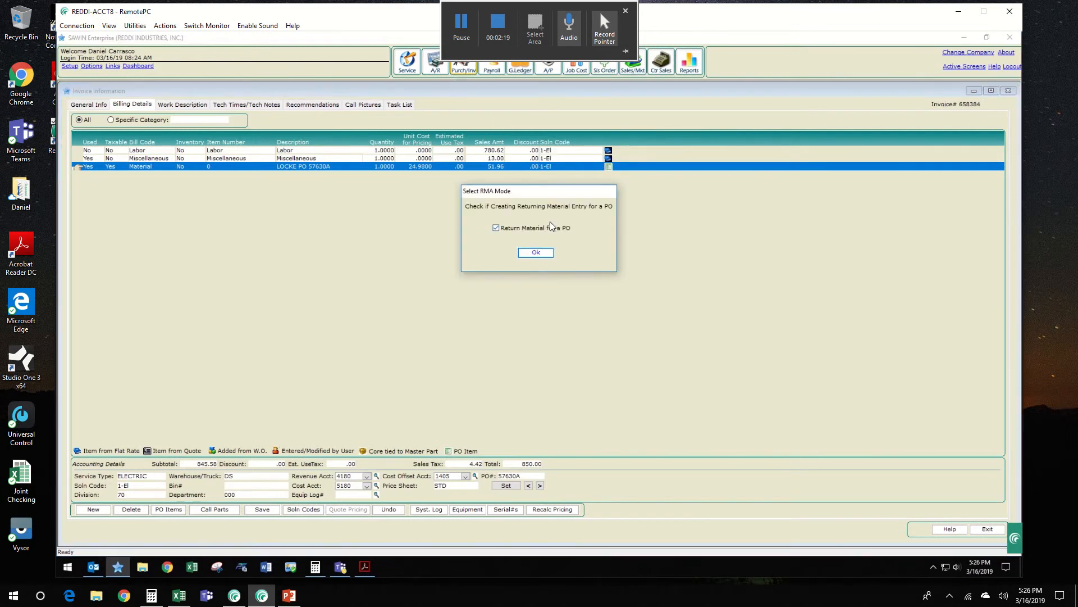
pyautogui.click(539, 254)
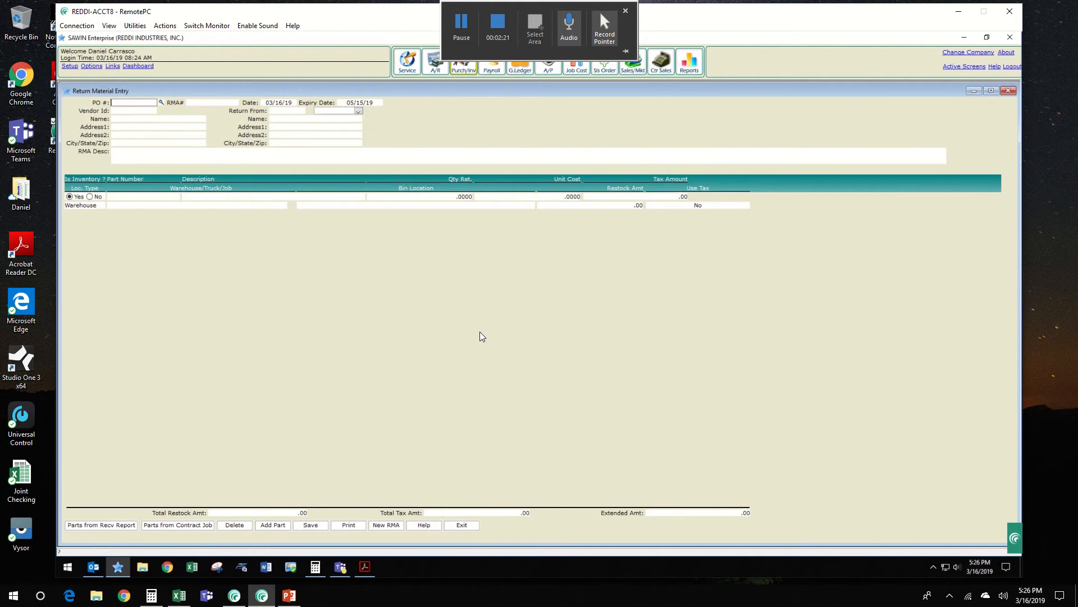
pyautogui.write('57630A')
pyautogui.press('Tab')
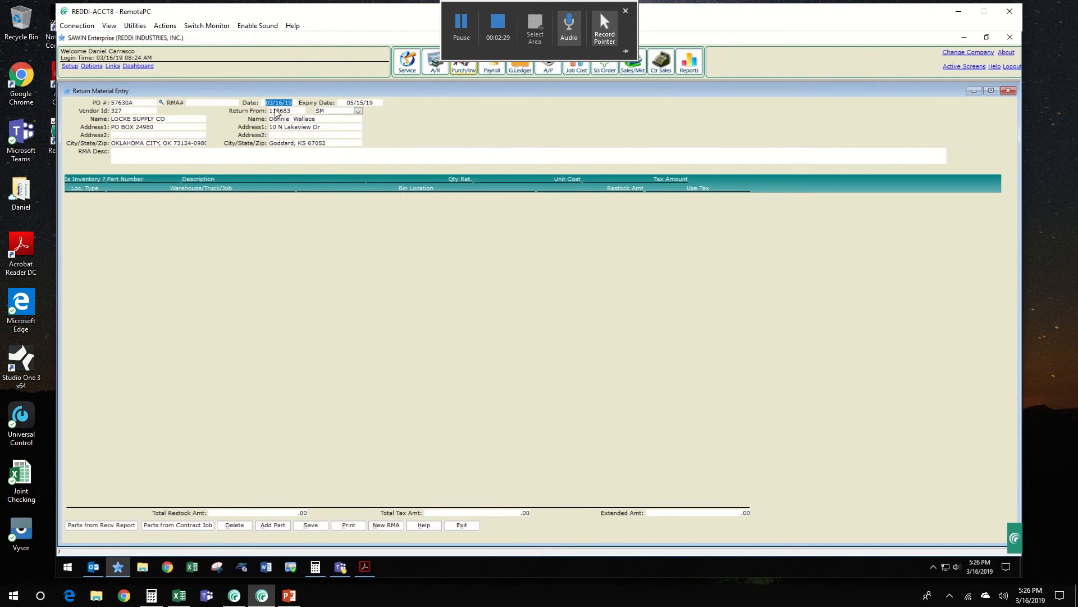
# - Add the received part with unit cost 24.98 from the purchase order's receiving report to the RMA
pyautogui.click(101, 527)
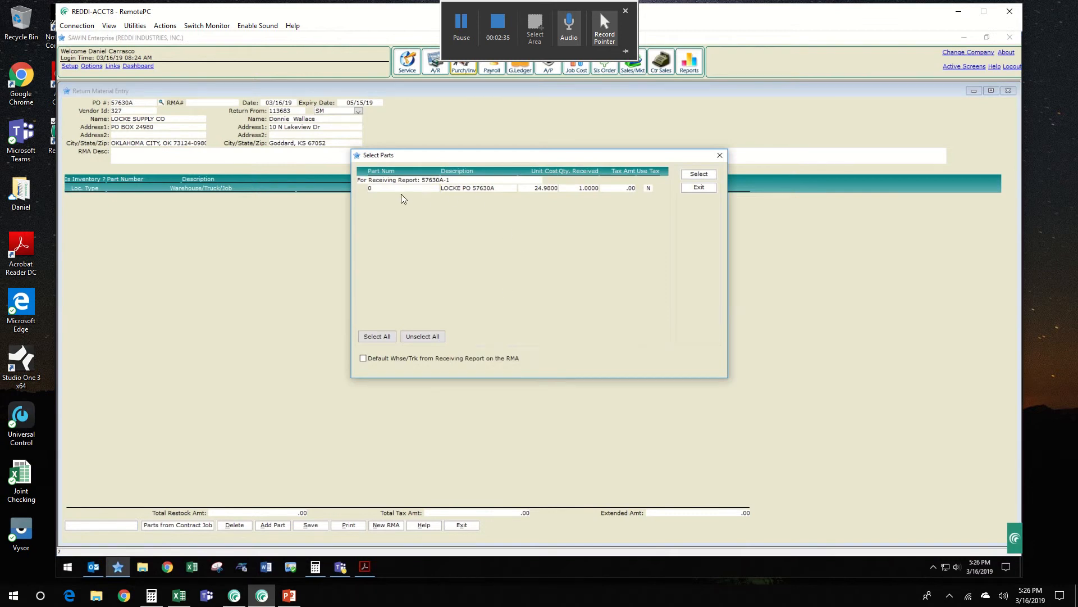
pyautogui.click(527, 189)
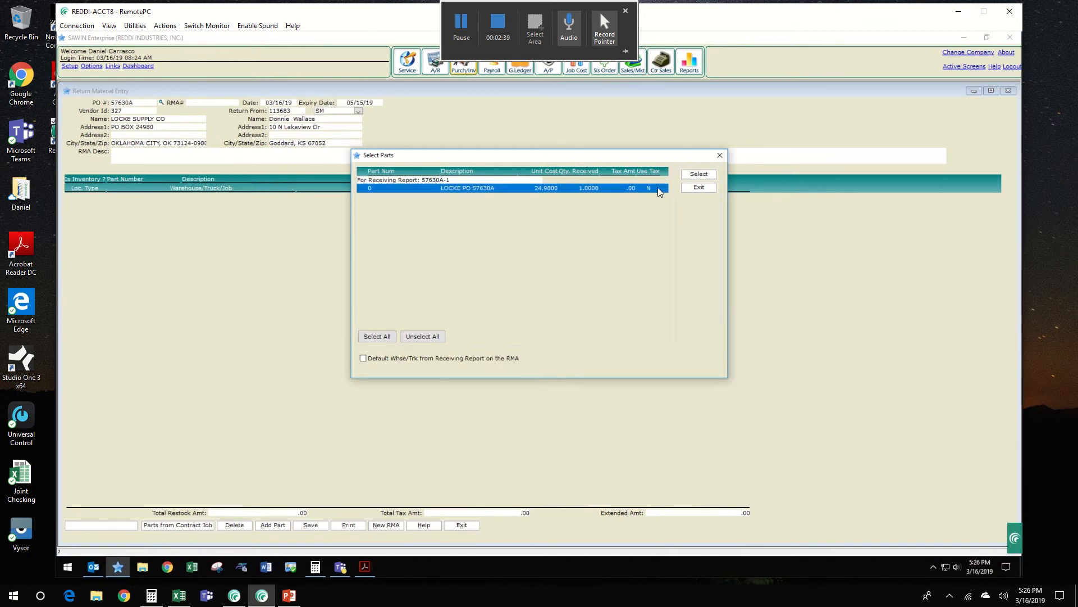
pyautogui.click(698, 174)
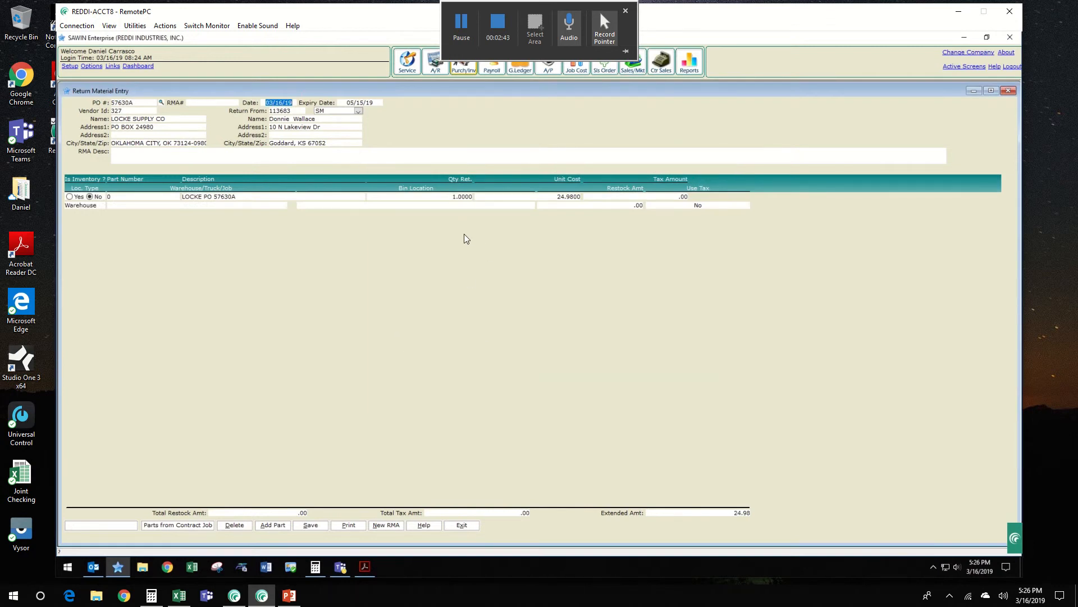
# - Set the part's returned quantity to .5 for a partial return
pyautogui.click(459, 200)
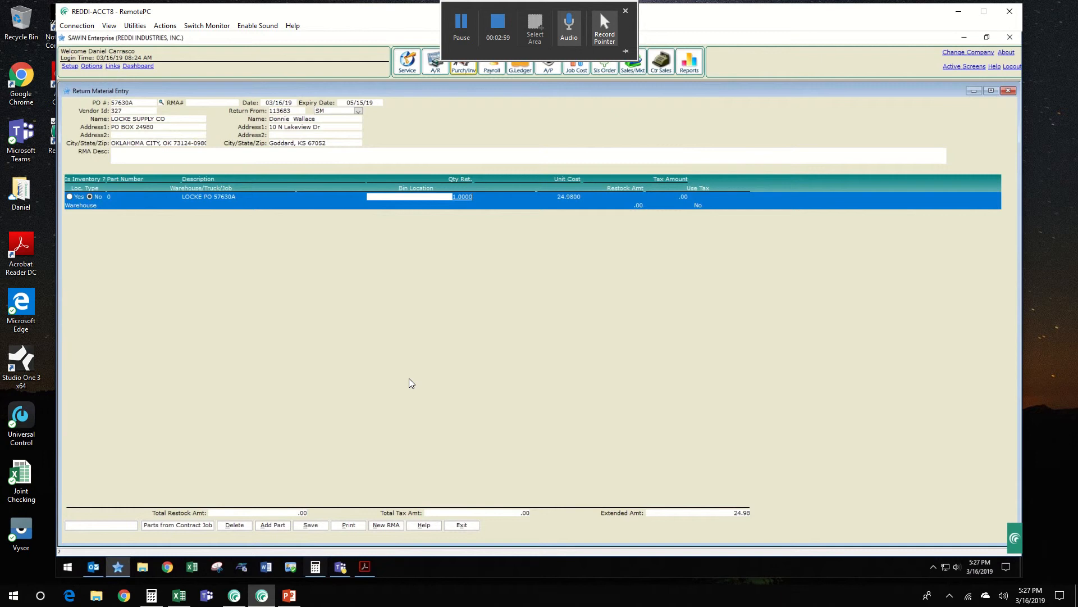
pyautogui.press('BackSpace')
pyautogui.write('.5')
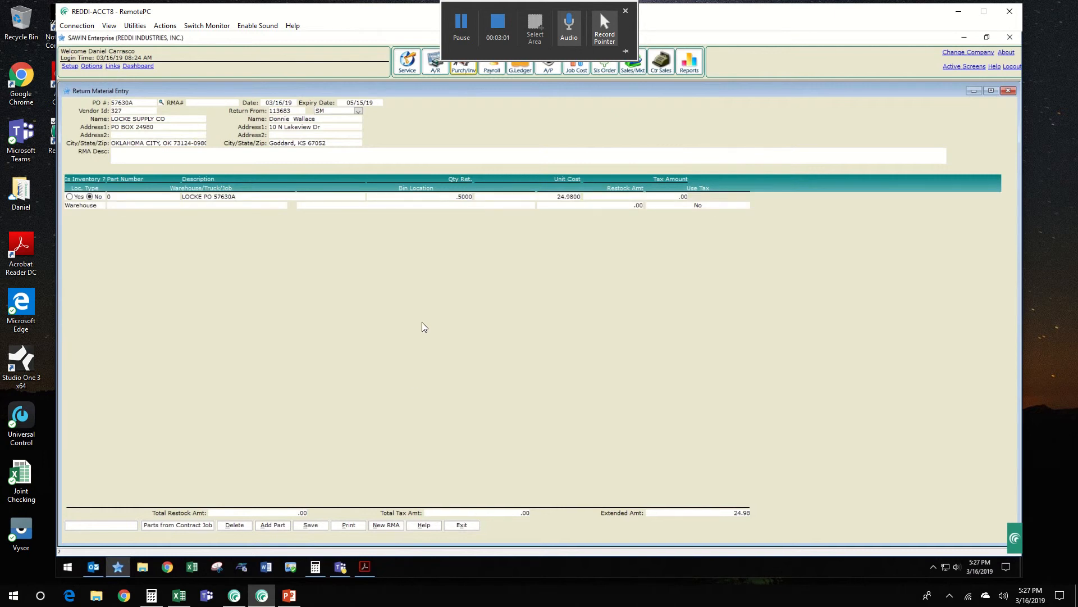
pyautogui.press('Tab')
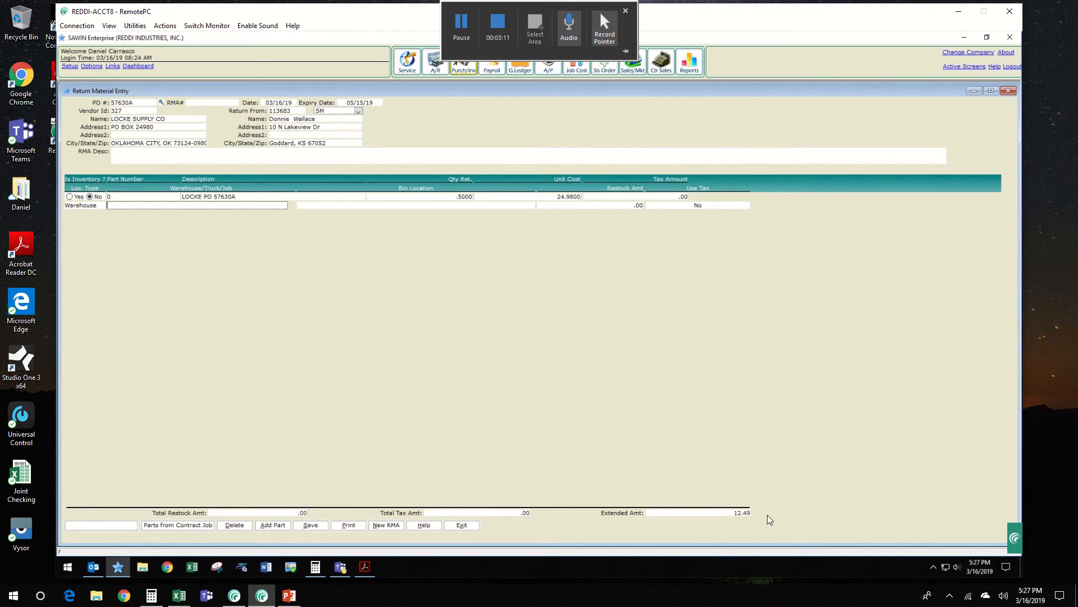
# - Divide 20 by 24.98 in Calculator and enter .8006 as the part's returned quantity on the RMA
pyautogui.click(316, 567)
pyautogui.click(797, 347)
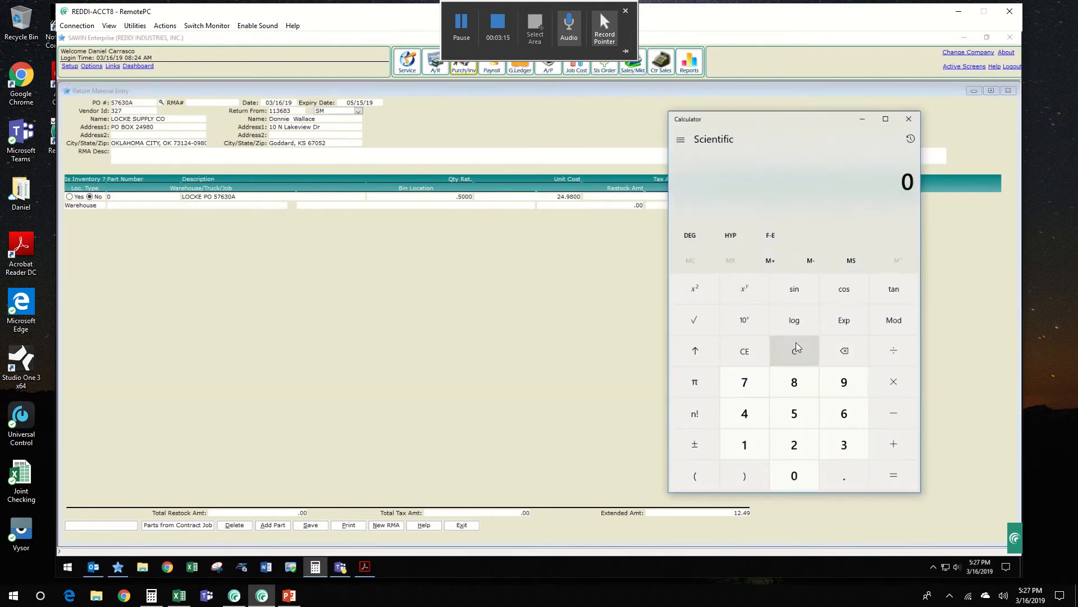
pyautogui.write('20')
pyautogui.write('/24.98')
pyautogui.click(894, 482)
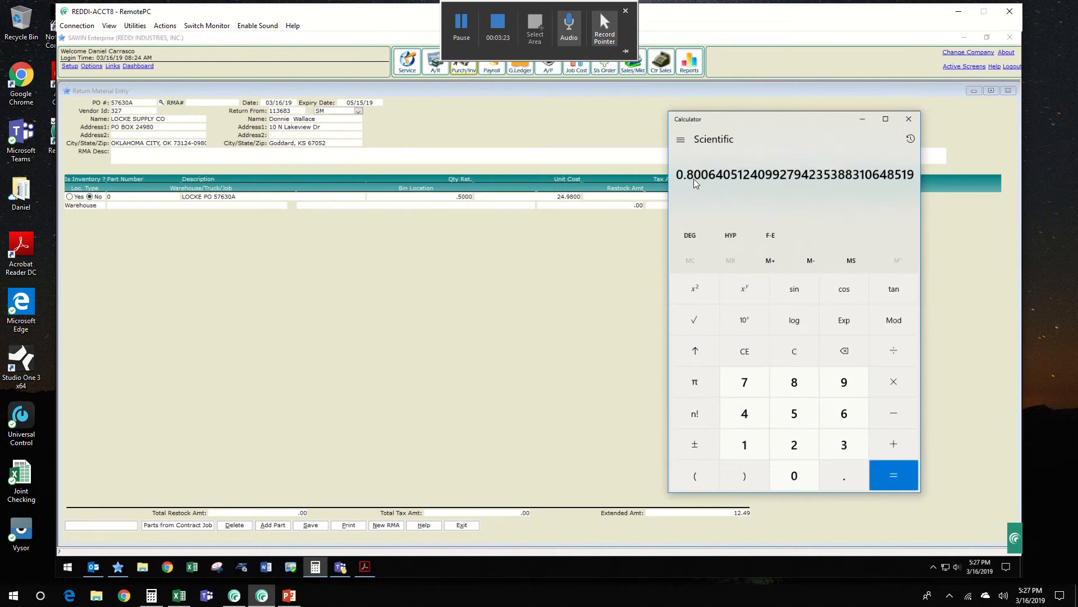
pyautogui.click(462, 198)
pyautogui.write('.8006')
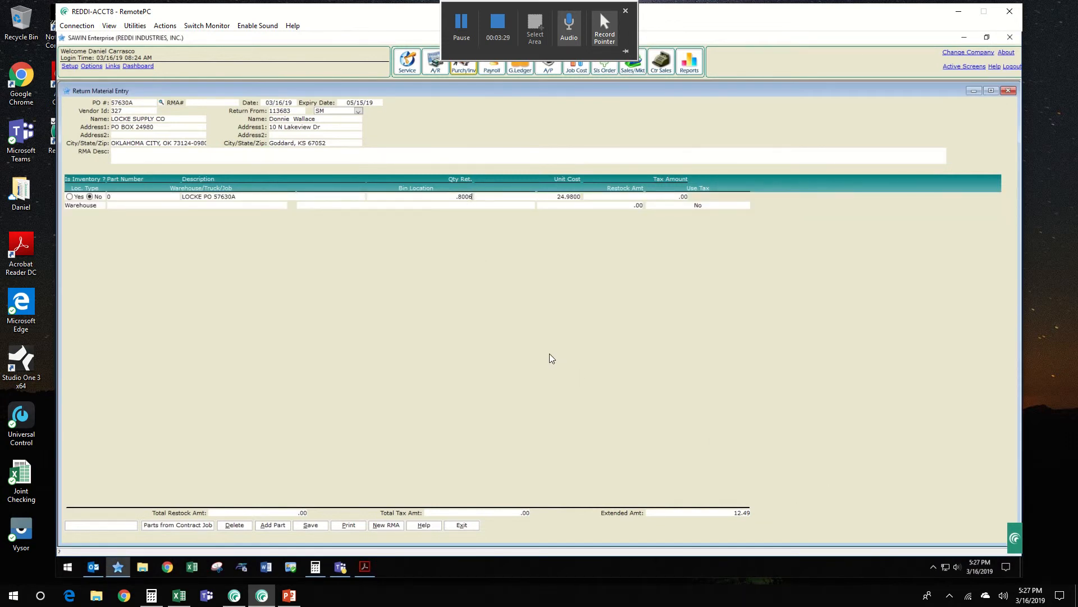
pyautogui.press('Tab')
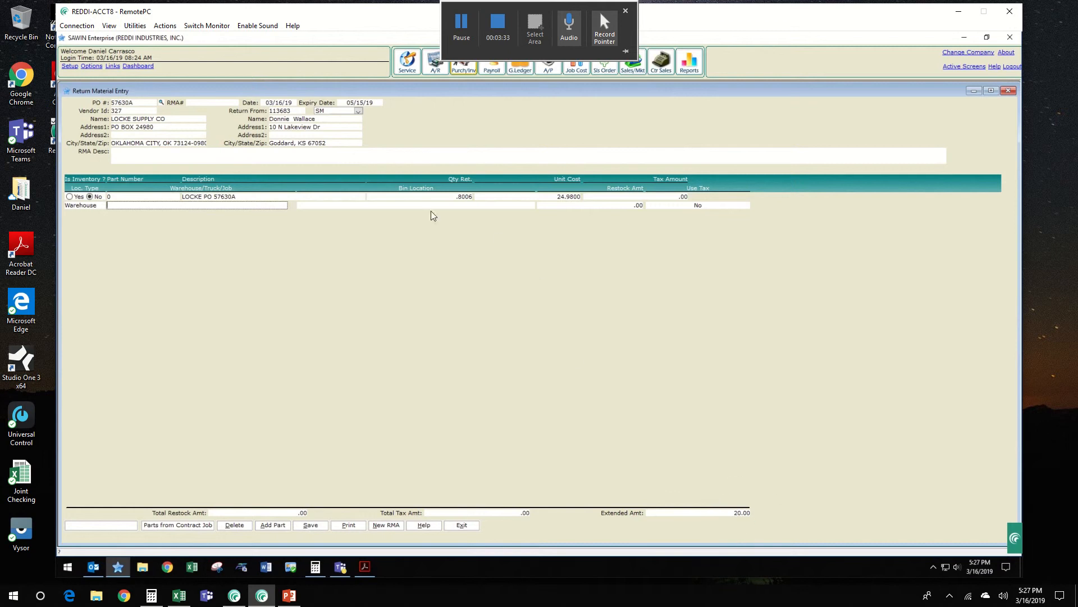
# - Set the part's returned quantity to 1 for a full return
pyautogui.click(464, 200)
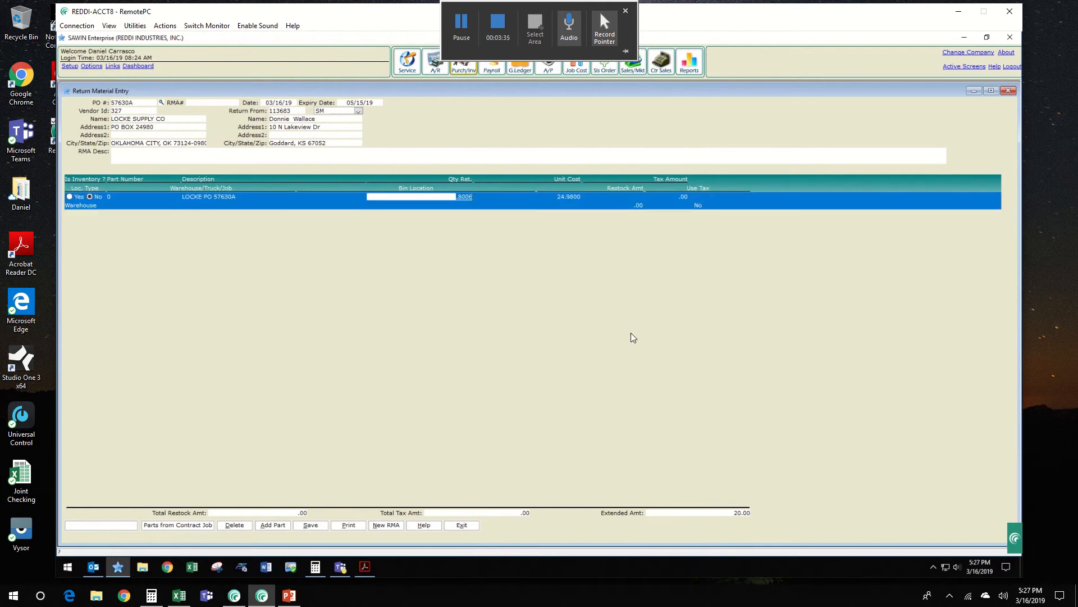
pyautogui.write('1')
pyautogui.press('Tab')
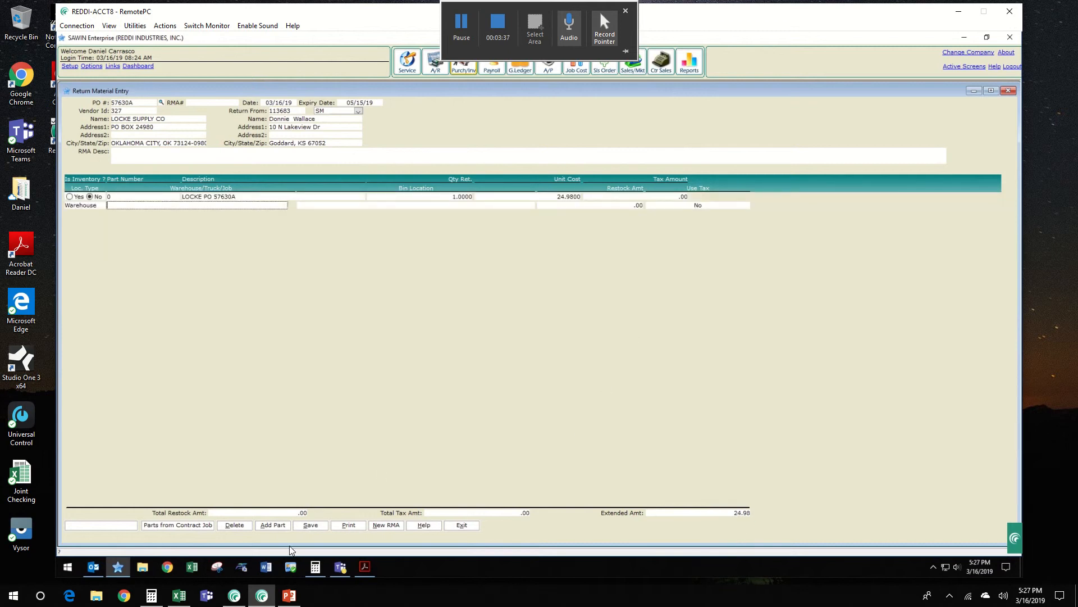
# - Save the RMA with the inventory adjustment, and close the return entry and the open invoice information
pyautogui.click(311, 527)
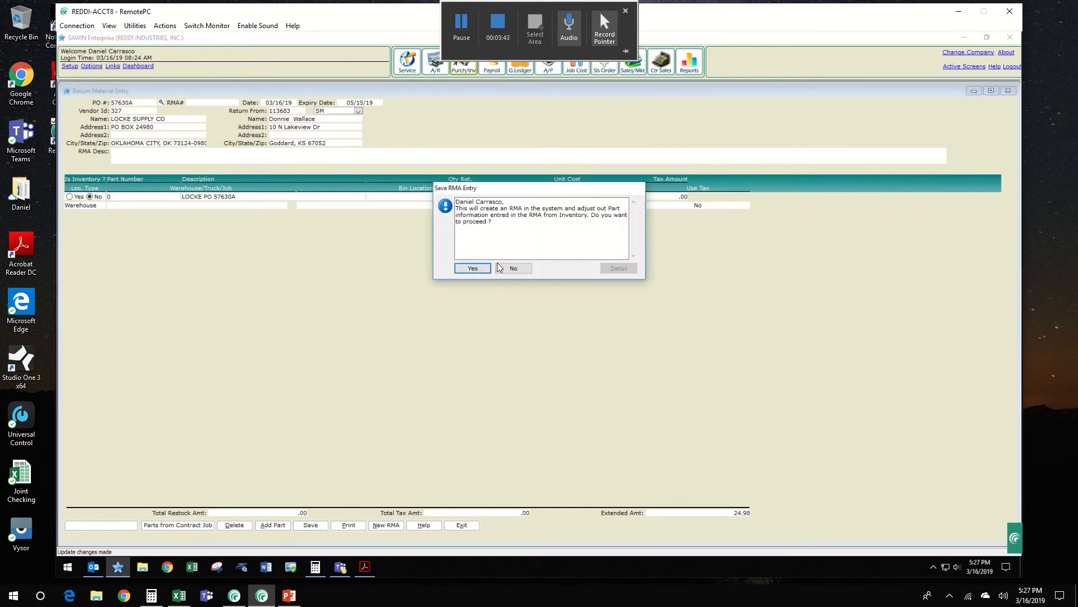
pyautogui.press('Return')
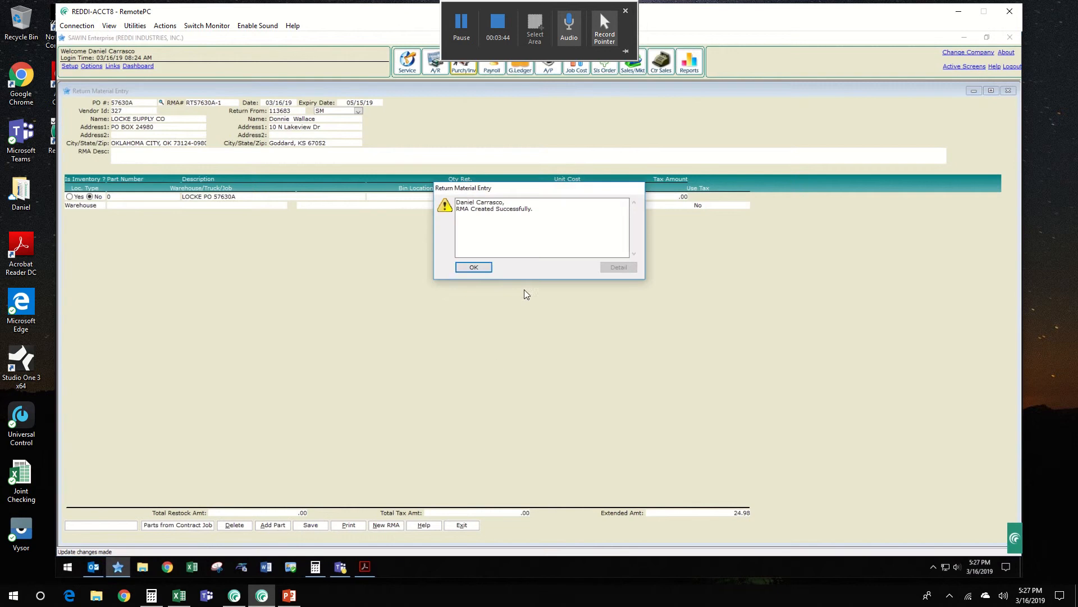
pyautogui.click(474, 268)
pyautogui.click(459, 525)
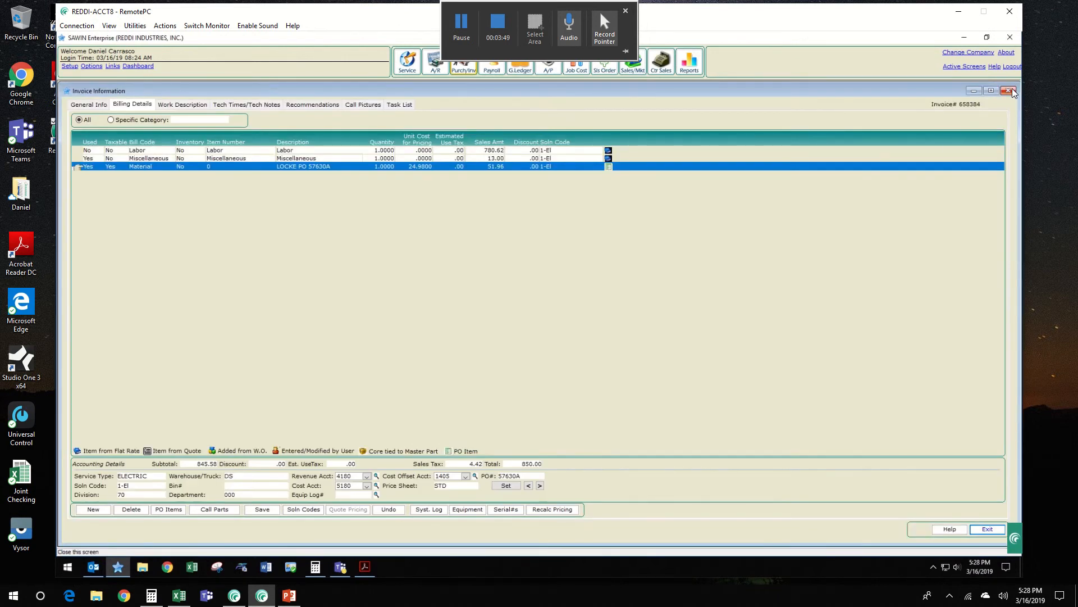
pyautogui.click(1009, 91)
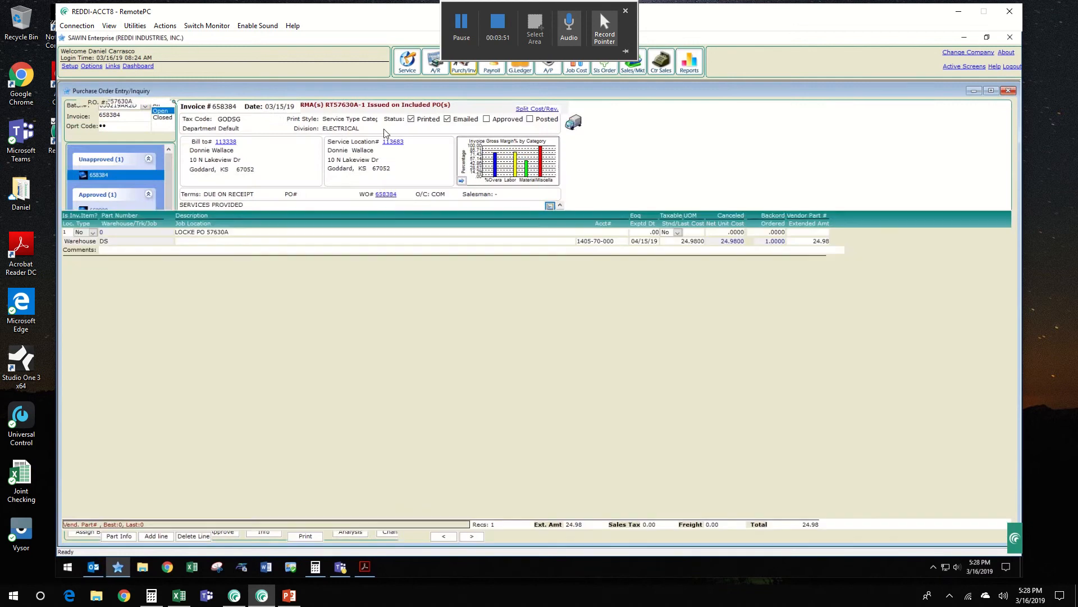
# - Open the service invoice entry and approval screen and load the customer's invoice by its invoice number
pyautogui.click(407, 69)
pyautogui.moveTo(425, 92)
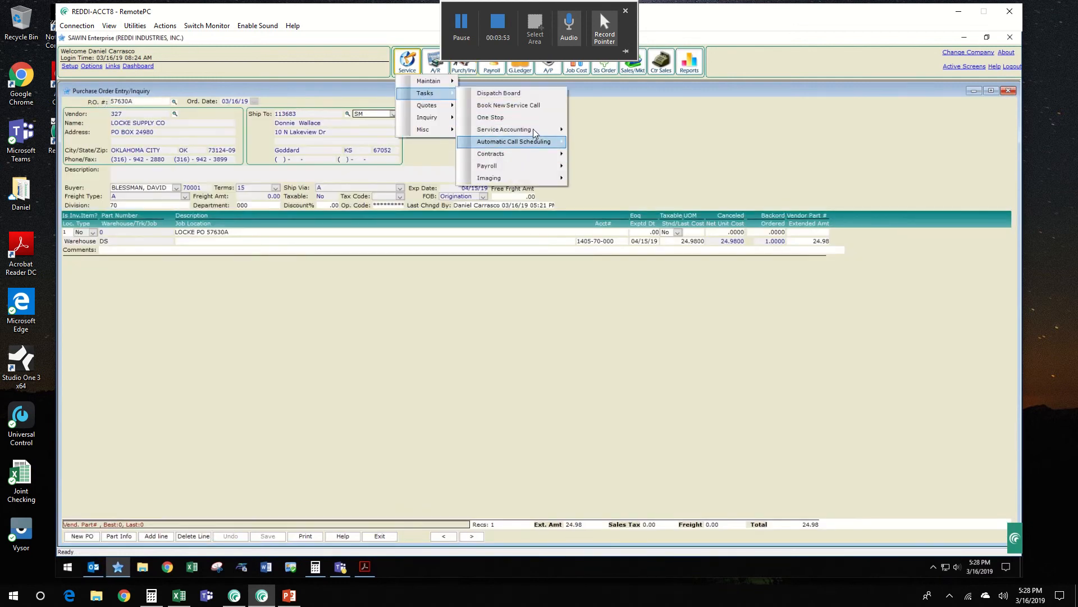
pyautogui.moveTo(533, 129)
pyautogui.click(612, 129)
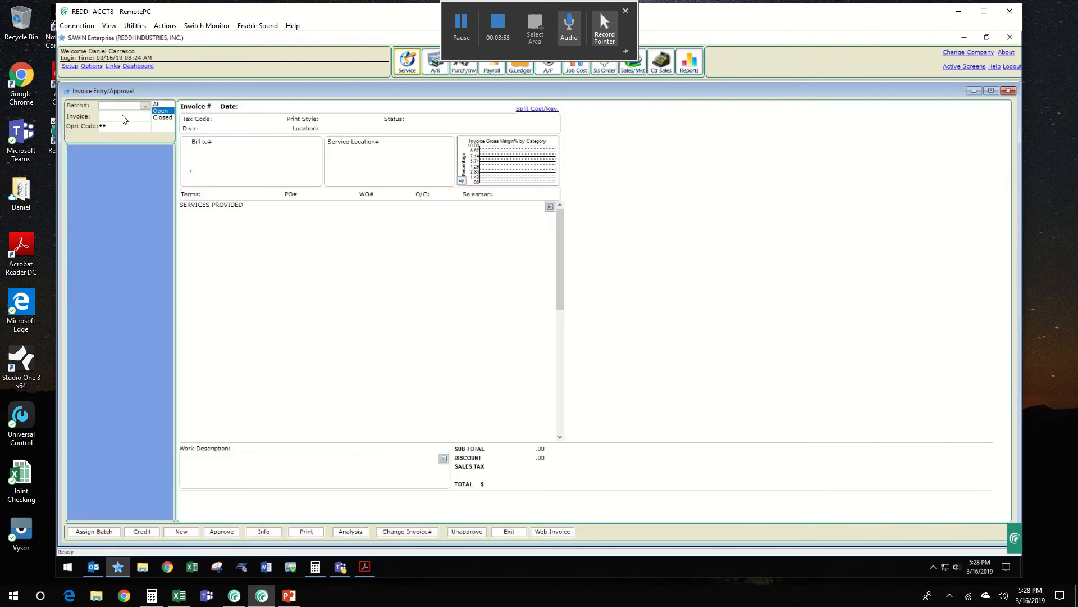
pyautogui.write('658384')
pyautogui.press('Return')
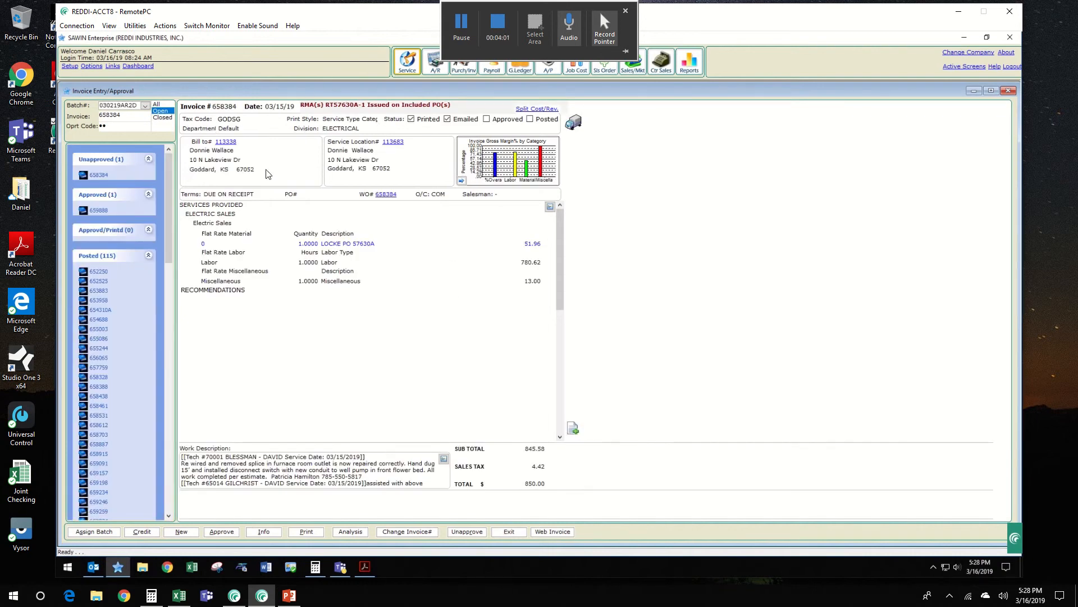
# - Delete the Material line for the returned purchase order part from the invoice's billing details
pyautogui.click(549, 207)
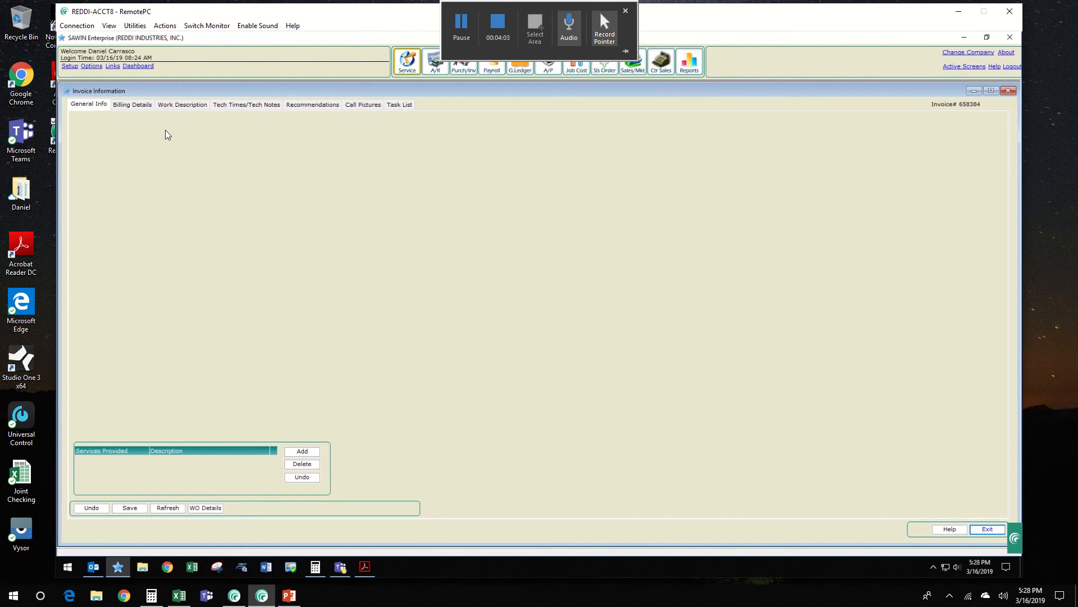
pyautogui.click(129, 106)
pyautogui.click(335, 167)
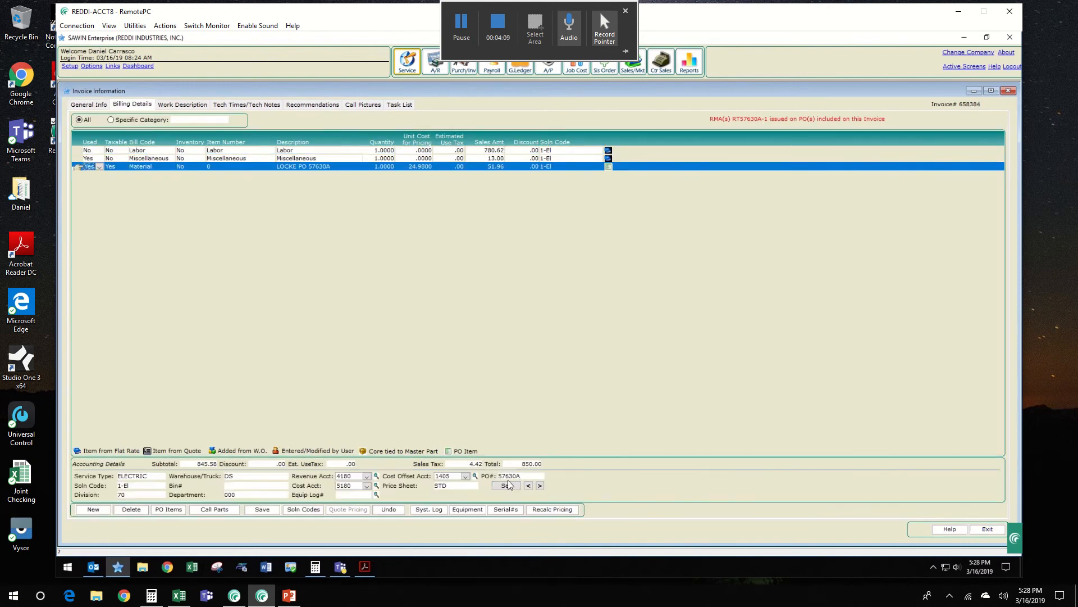
pyautogui.press('Delete')
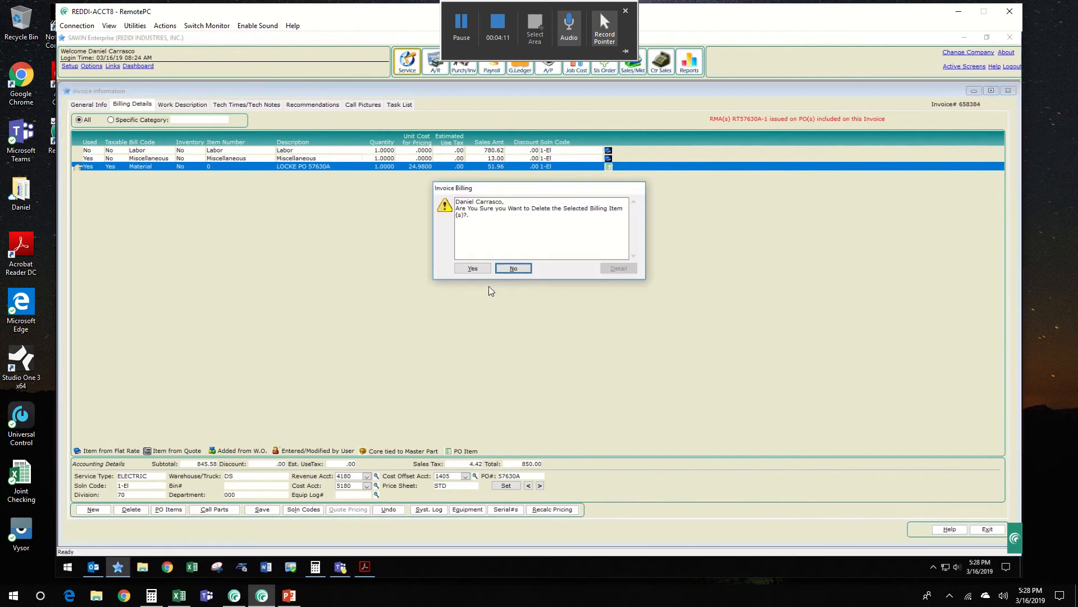
pyautogui.click(474, 269)
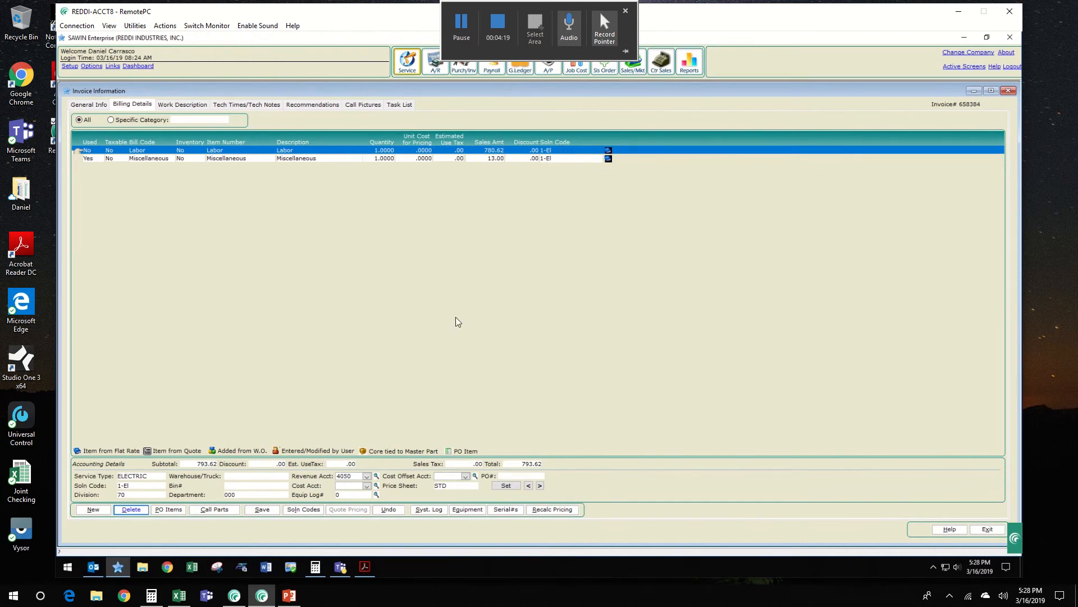
pyautogui.click(384, 150)
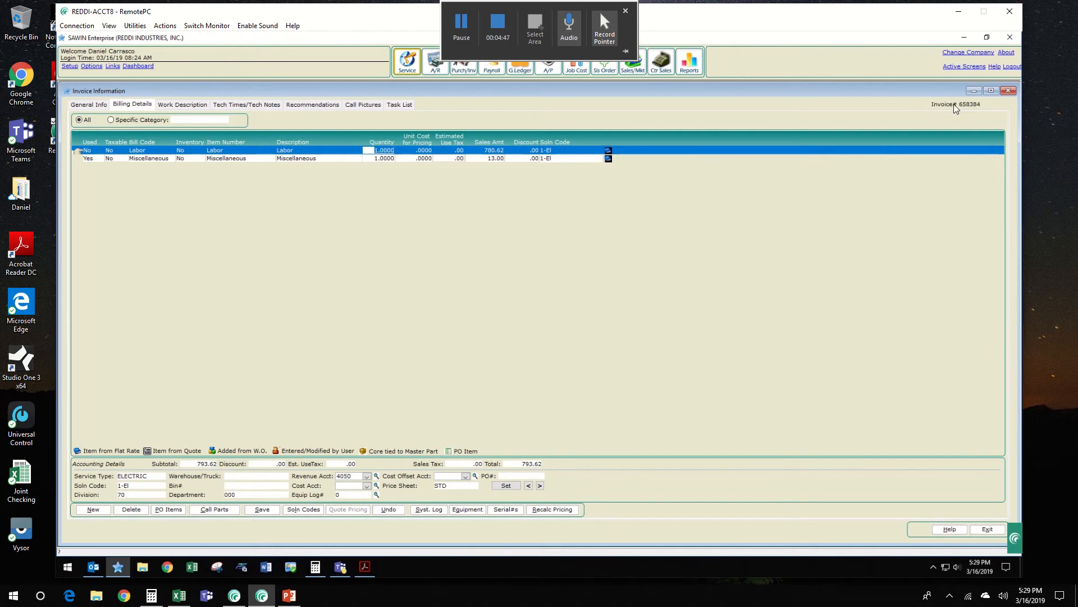
# - Switch to Excel and enter 24.98 as the credit in U4 of the Full RMA section's Dropship 1405-70 T-account
pyautogui.click(179, 595)
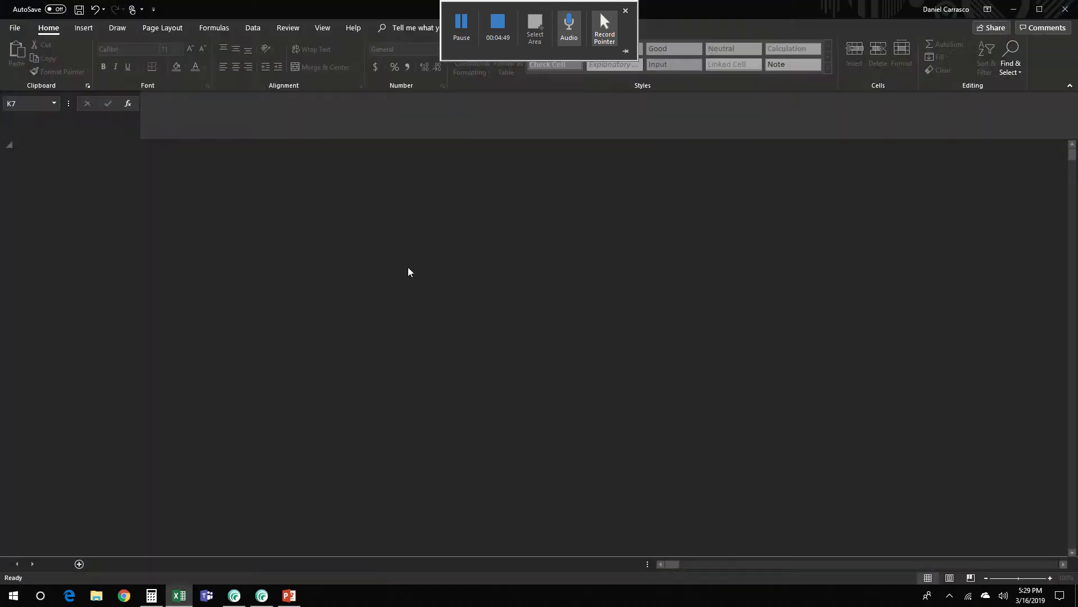
pyautogui.click(502, 203)
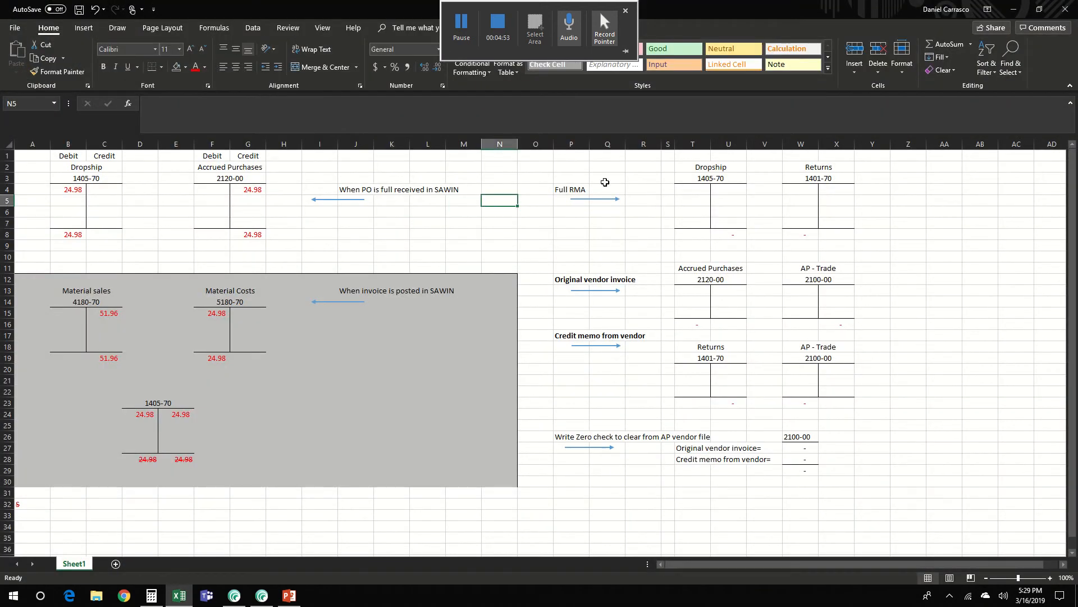
pyautogui.click(730, 190)
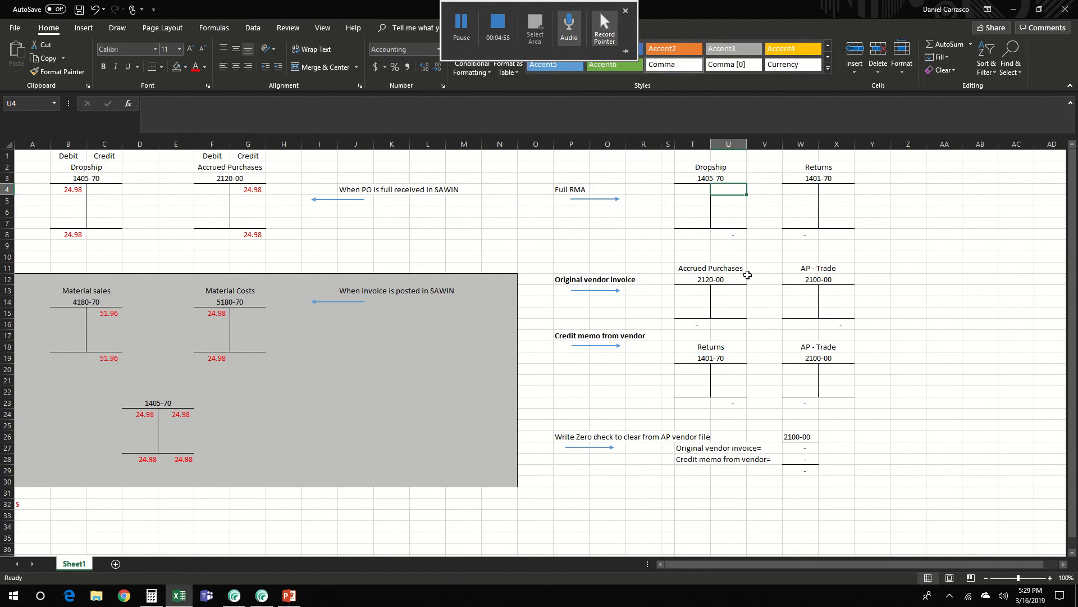
pyautogui.write('24.98')
pyautogui.press('Tab')
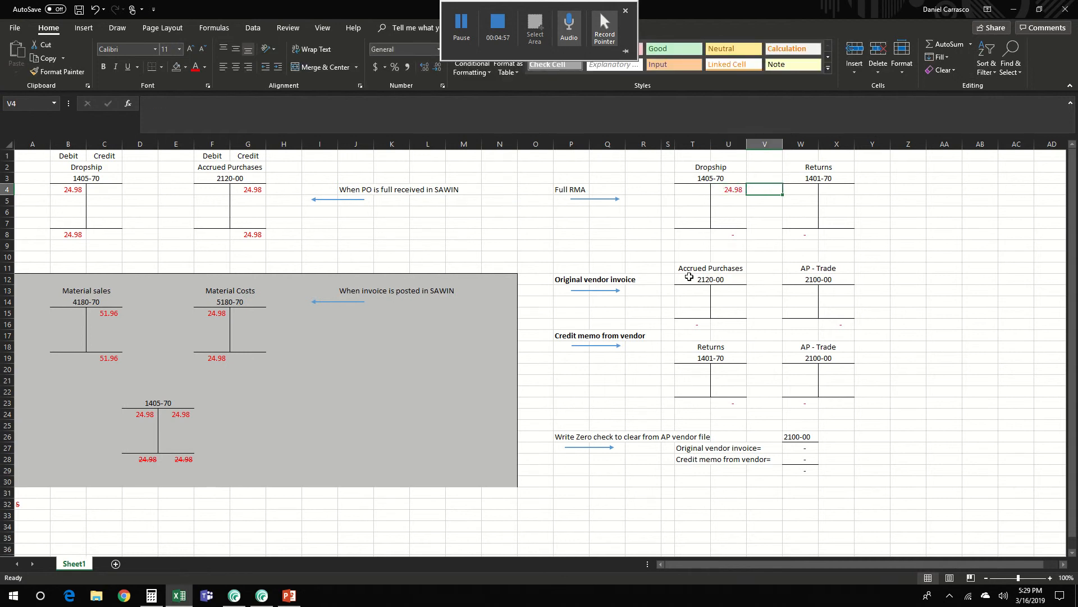
# - Enter 24.98 as the debit in W4 of the Returns 1401-70 T-account
pyautogui.click(78, 191)
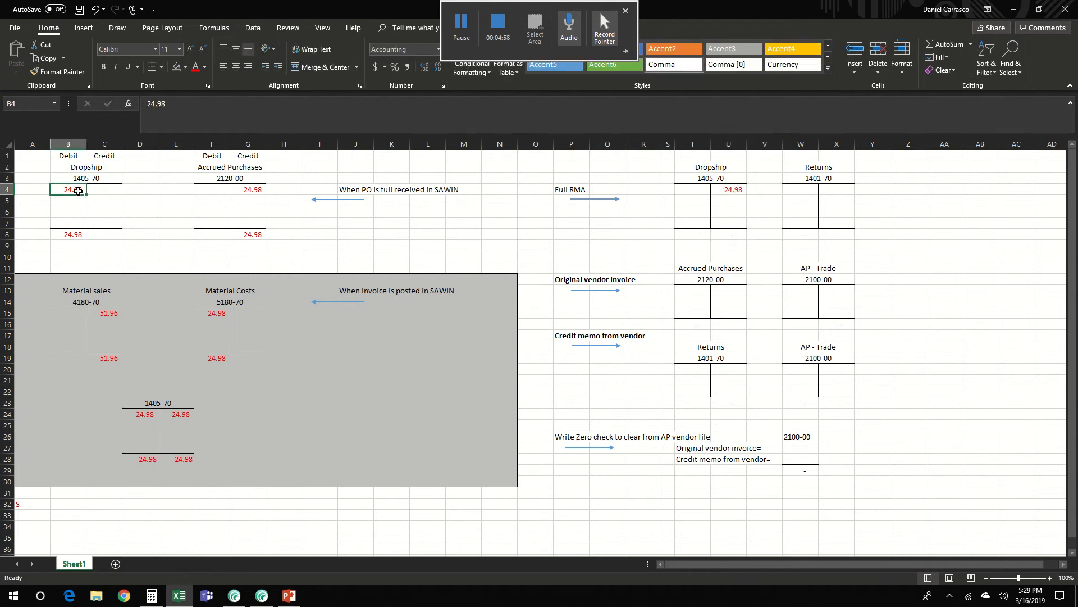
pyautogui.click(730, 191)
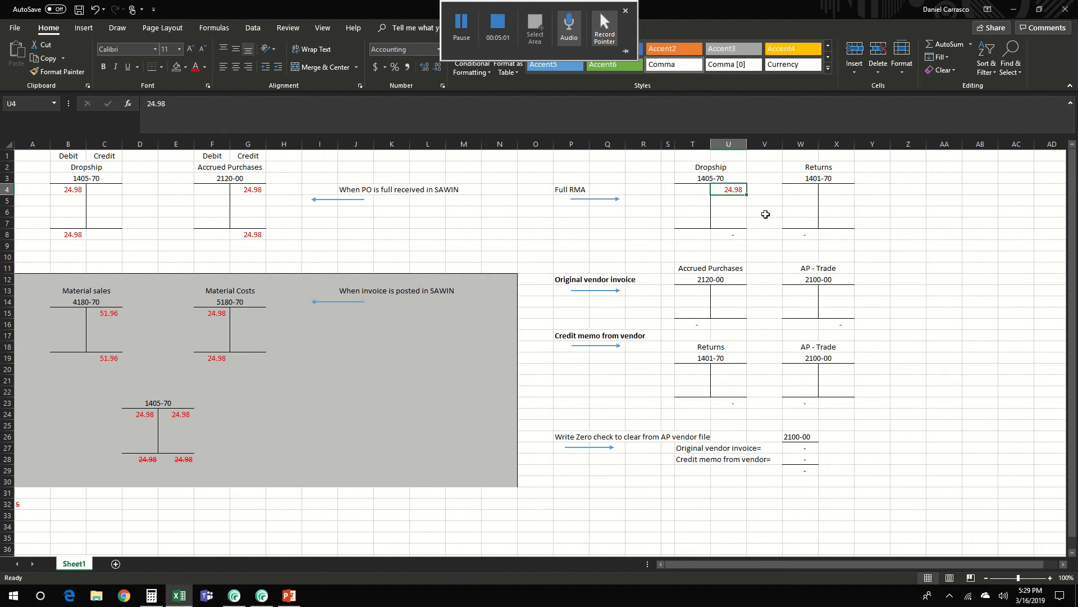
pyautogui.click(799, 190)
pyautogui.write('24.98')
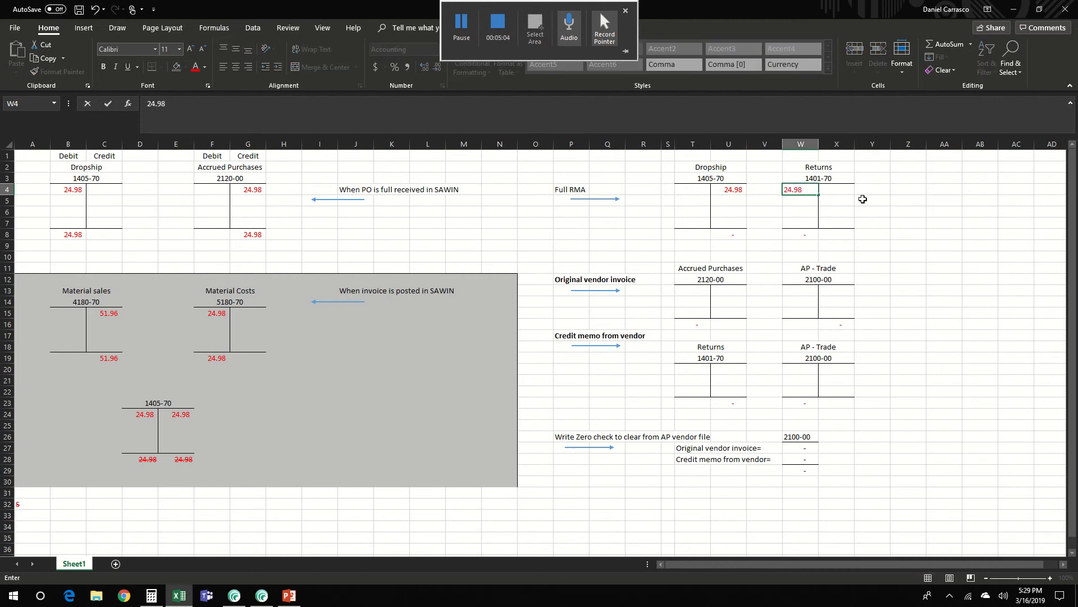
pyautogui.press('Tab')
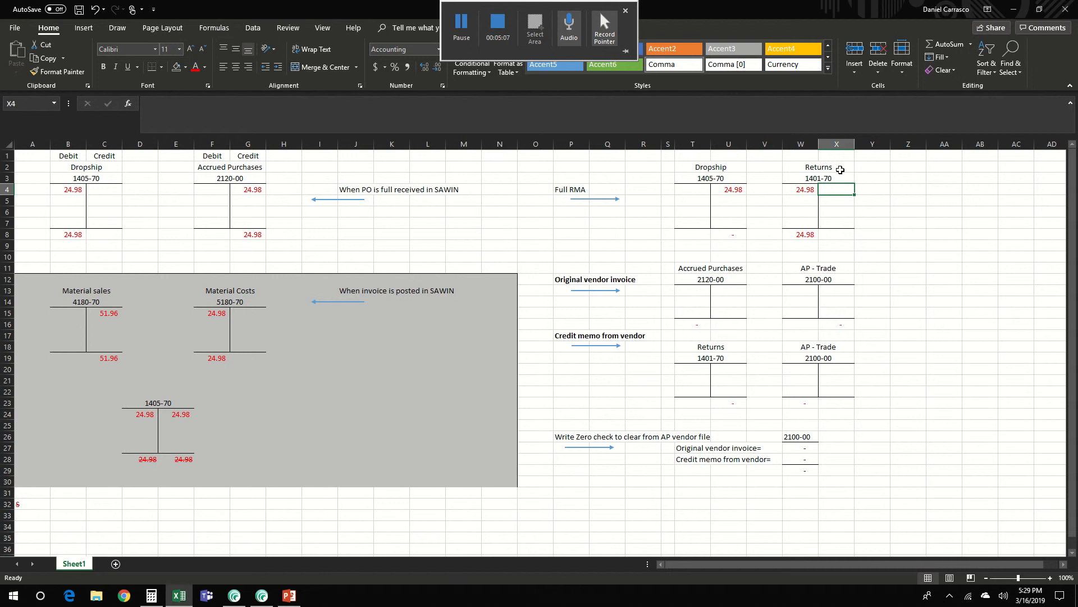
# - Compare the original Dropship debit and Accrued Purchases credit with the Full RMA's Dropship credit and Returns debit
pyautogui.click(93, 181)
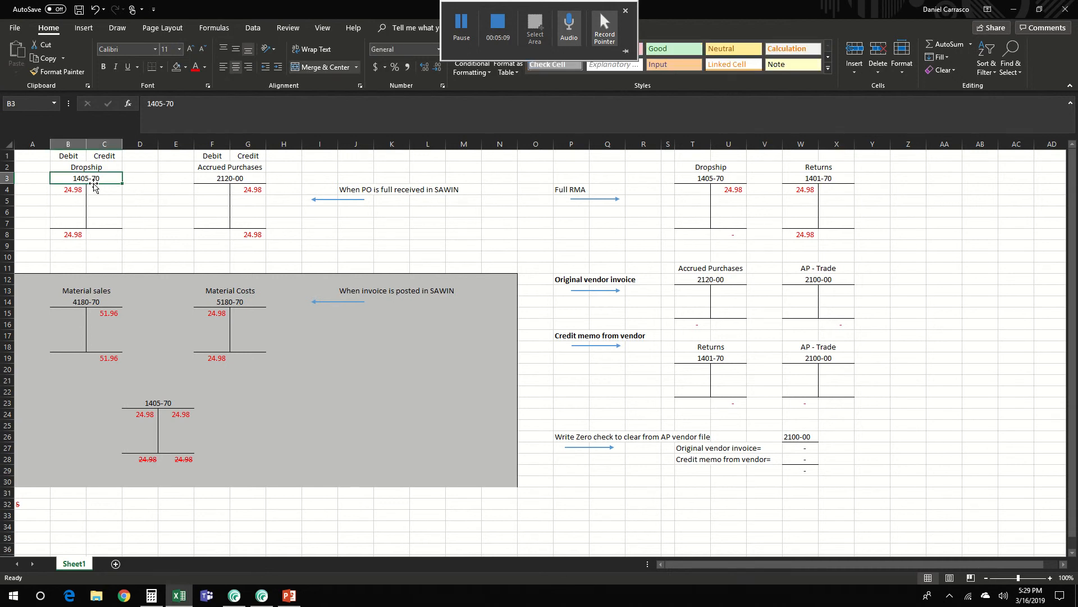
pyautogui.click(75, 189)
pyautogui.click(739, 193)
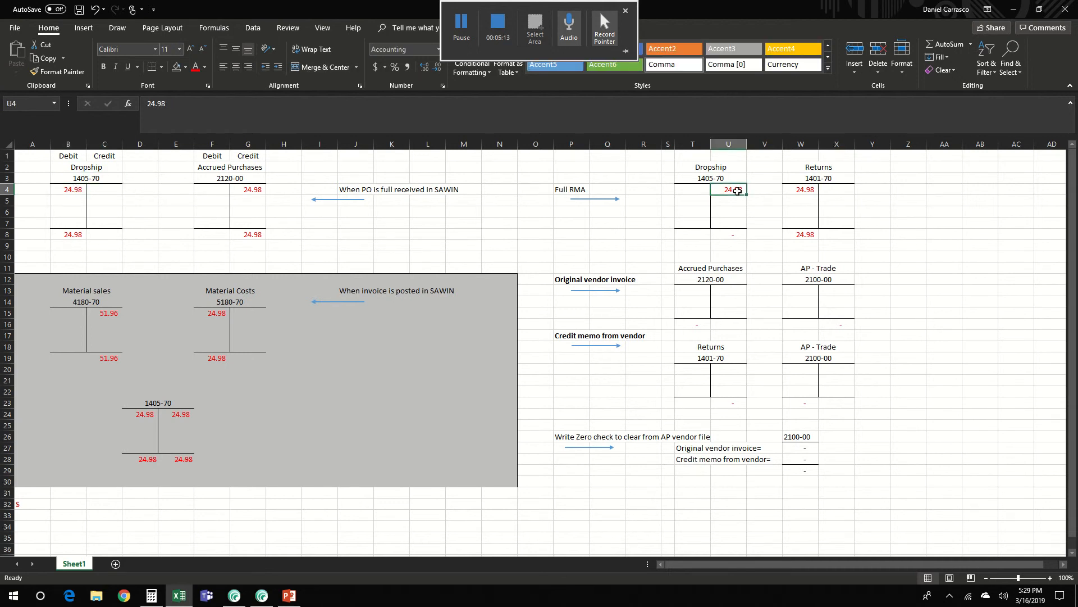
pyautogui.click(807, 192)
pyautogui.click(256, 191)
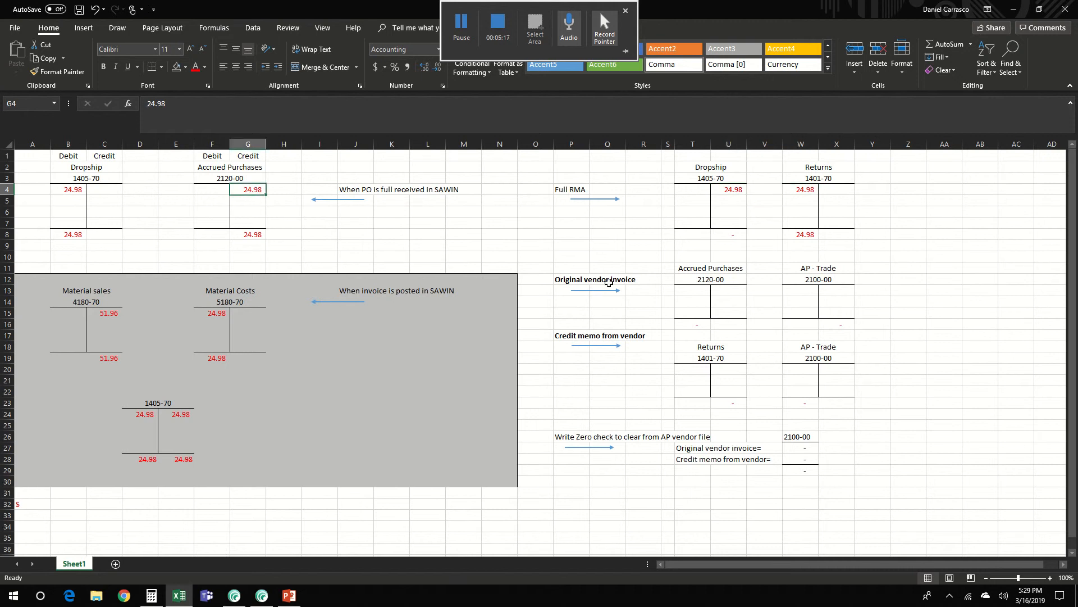
# - Switch to SAWIN, start a new A/P bill for Locke Supply Co with its invoice number, and check the supplier's PDF invoice
pyautogui.click(687, 292)
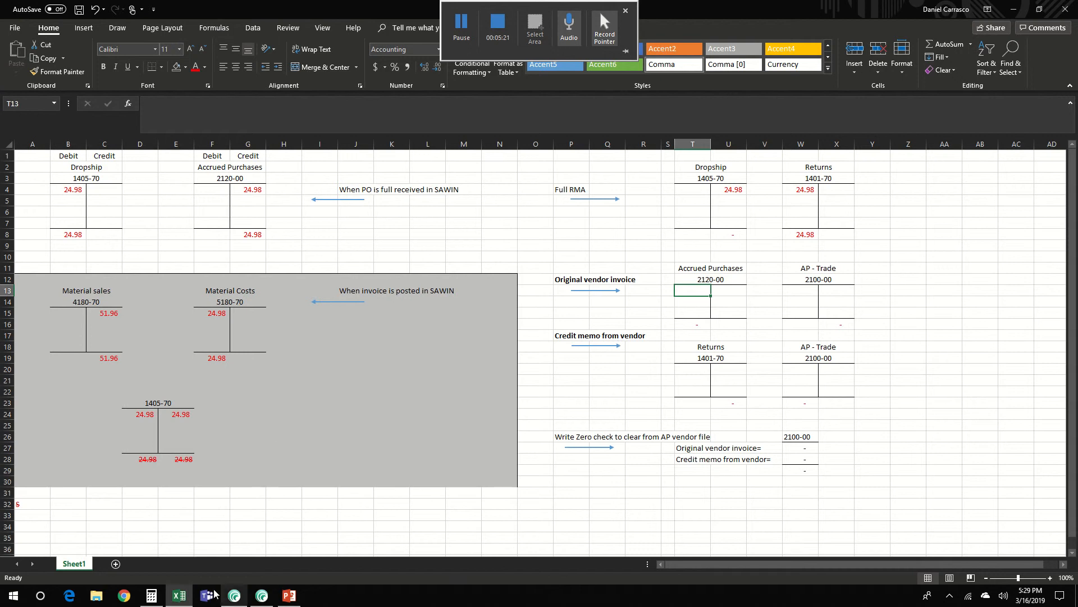
pyautogui.click(181, 596)
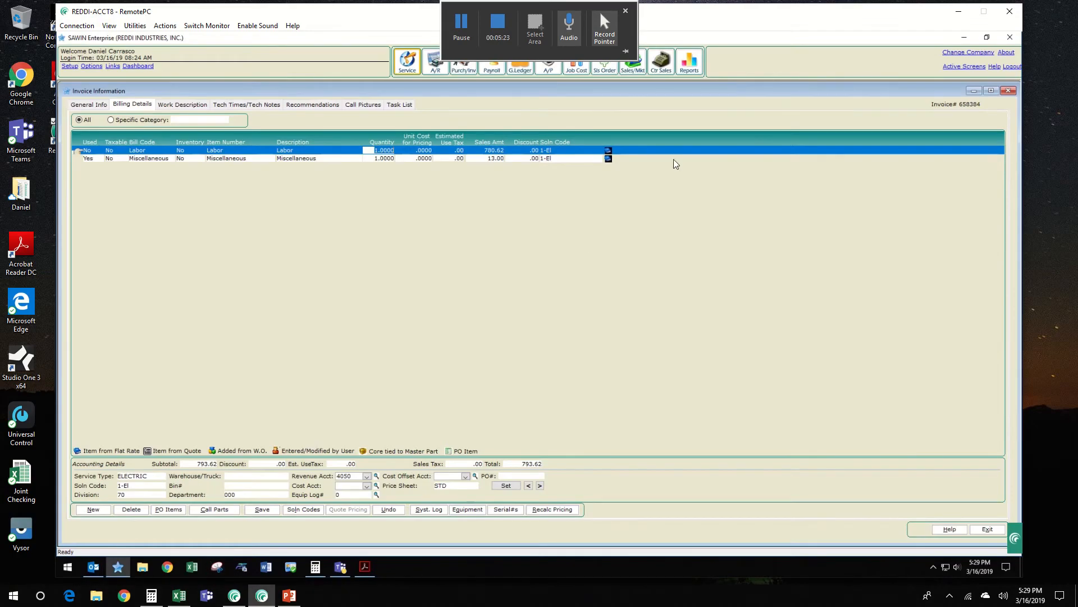
pyautogui.click(547, 72)
pyautogui.moveTo(584, 93)
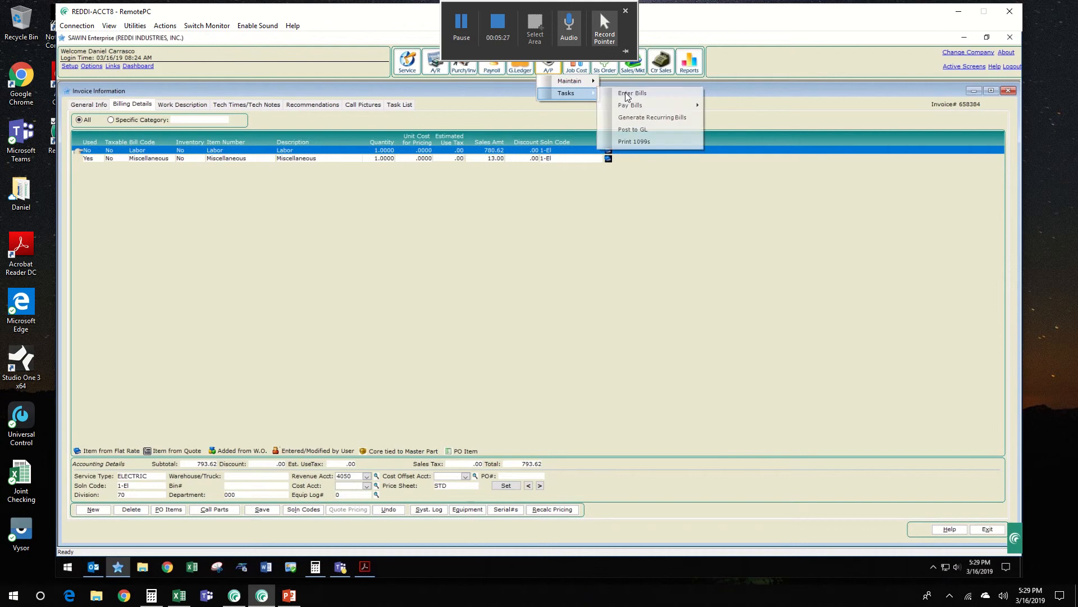
pyautogui.click(629, 93)
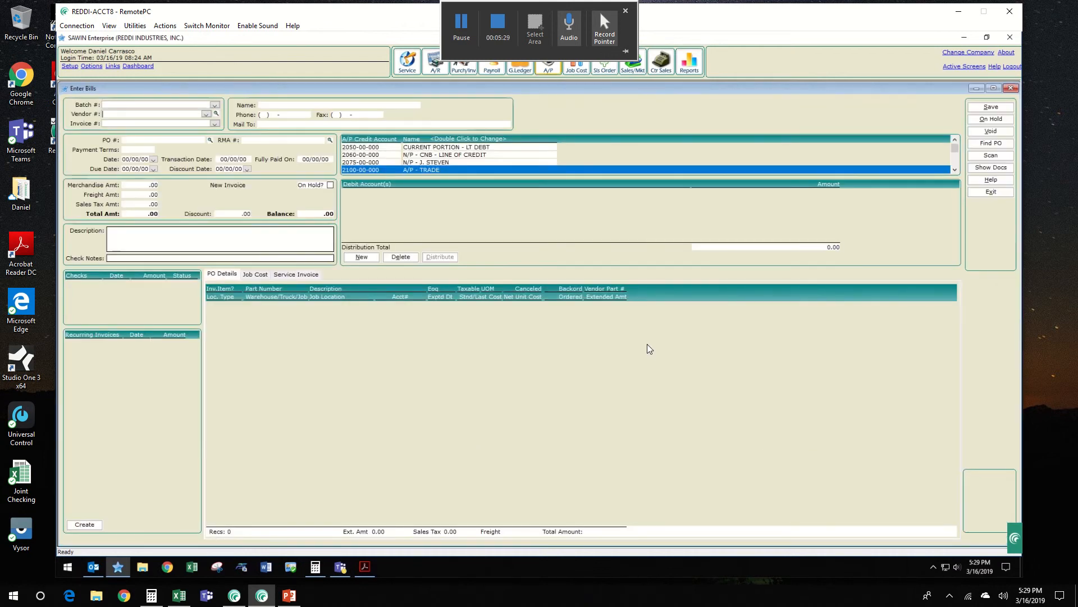
pyautogui.write('327')
pyautogui.press('Tab')
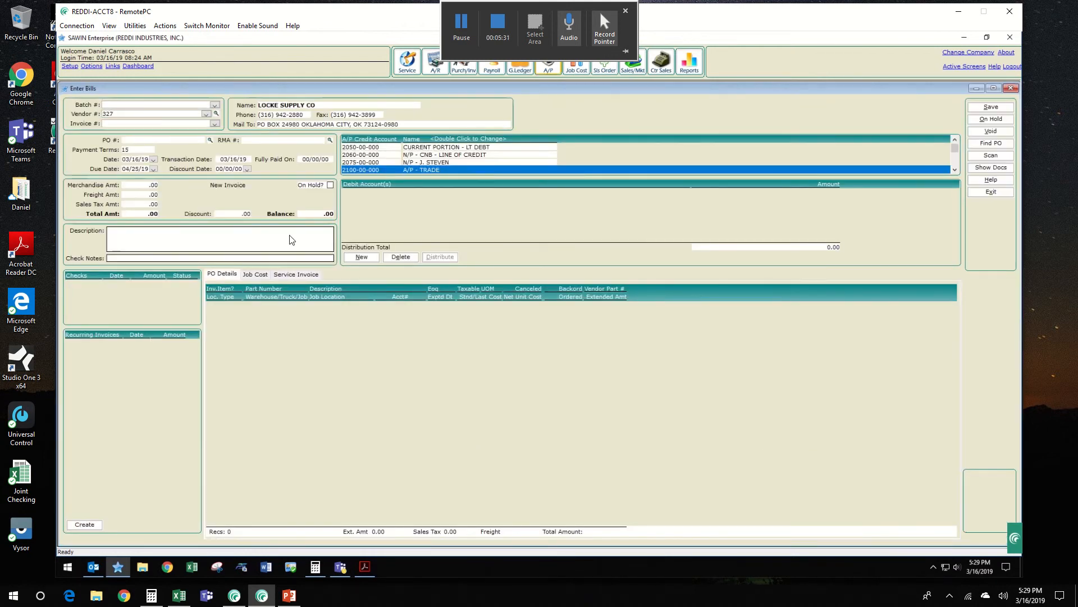
pyautogui.write('57630A')
pyautogui.click(364, 566)
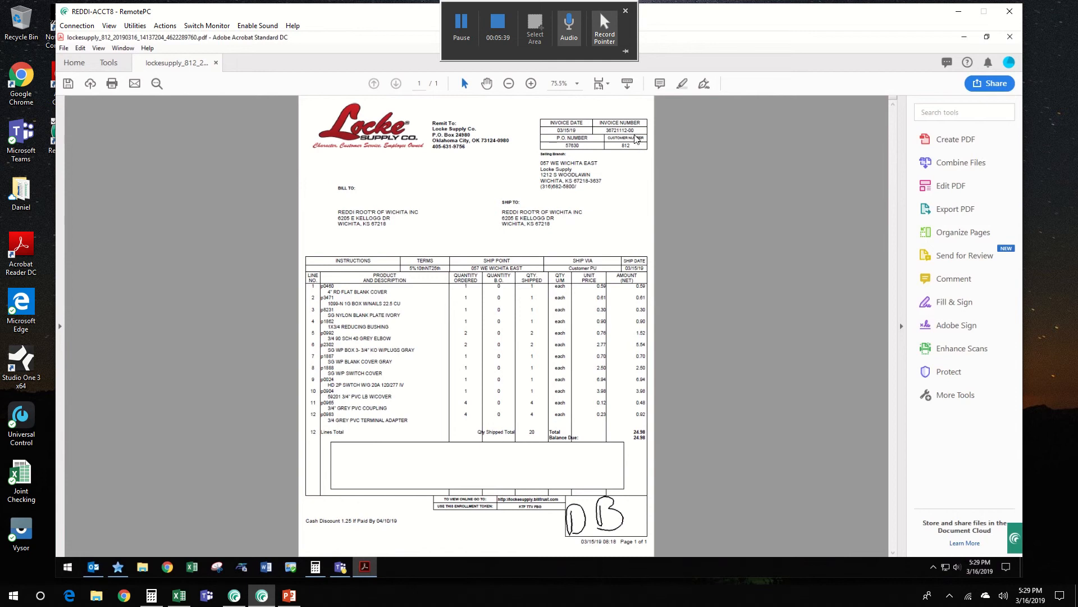
pyautogui.click(964, 42)
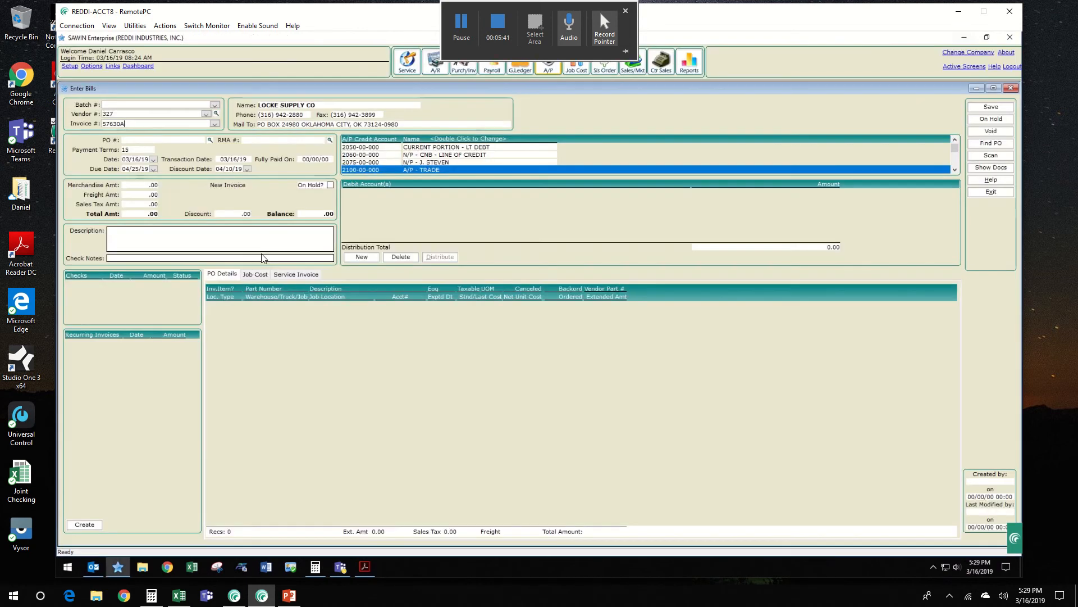
# - Enter the purchase order number on the bill and accept its receiving report
pyautogui.press('Tab')
pyautogui.write('57630A')
pyautogui.press('Tab')
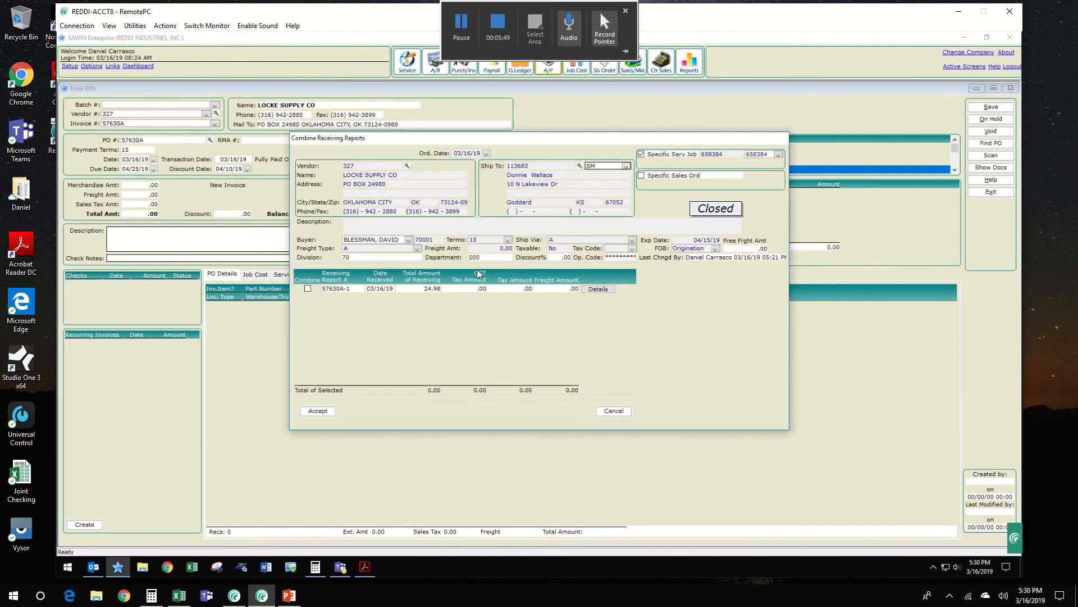
pyautogui.click(316, 411)
# - Set the bill's discount to .00, then distribute the amount and save the bill
pyautogui.click(235, 214)
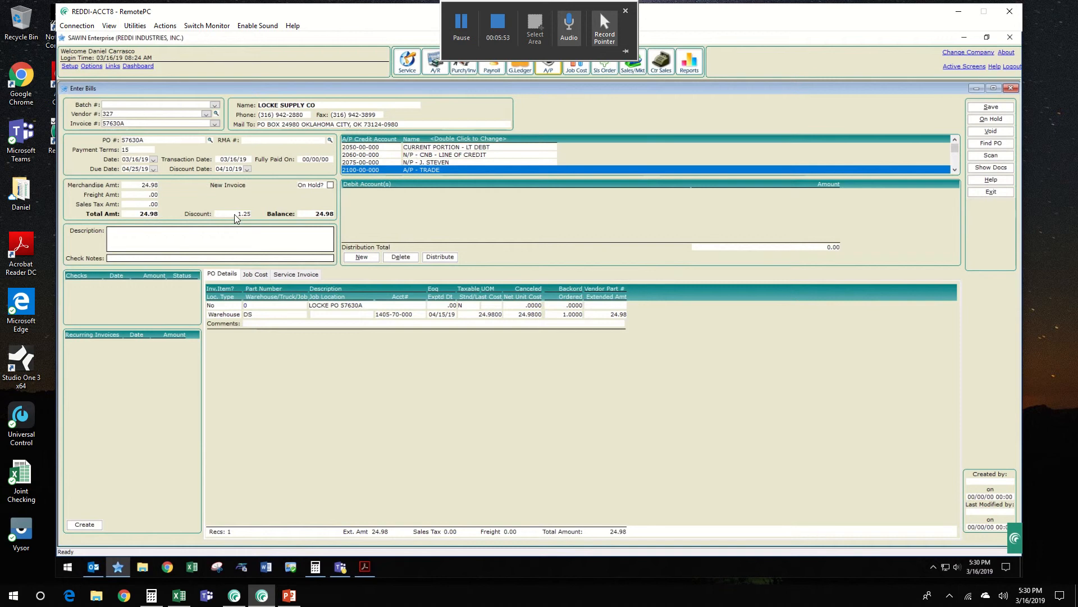
pyautogui.click(448, 257)
pyautogui.hotkey('alt', 's')
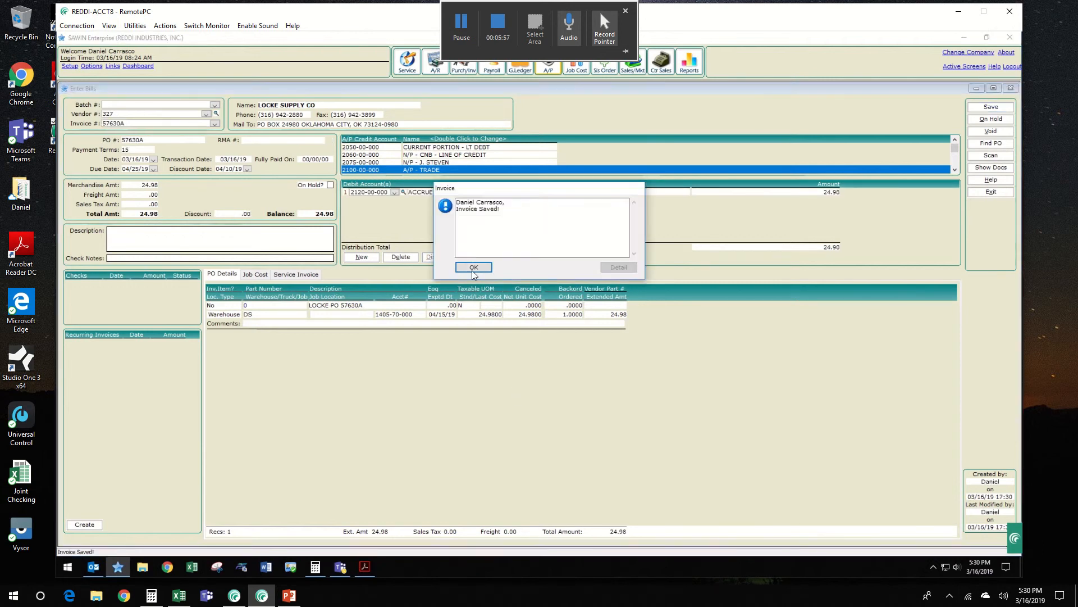
pyautogui.click(473, 271)
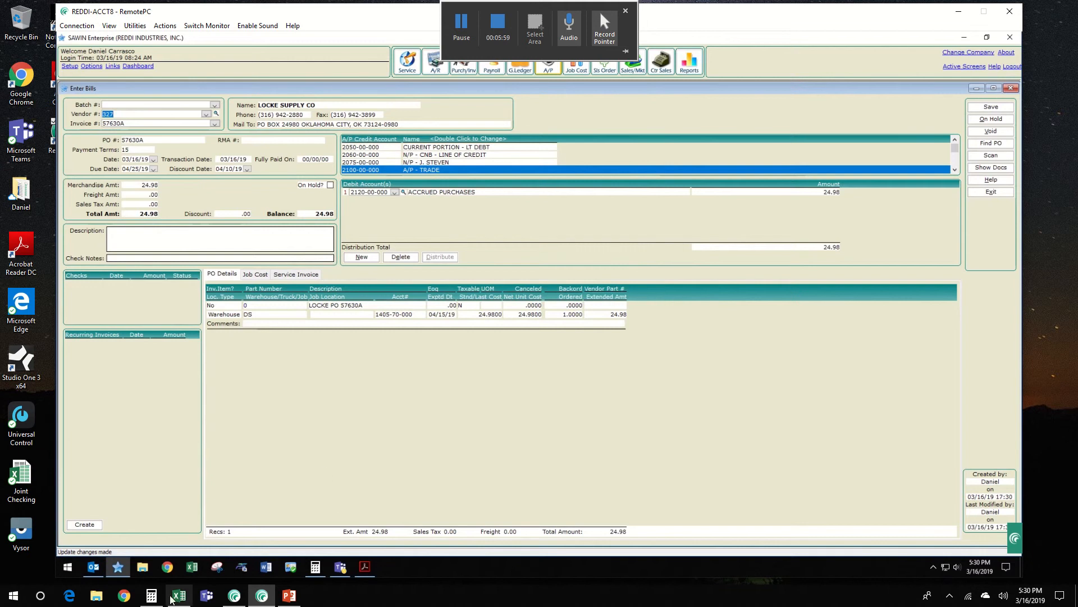
# - Switch to Excel and enter 24.98 as the Accrued Purchases debit in T13 and the AP - Trade credit in X13
pyautogui.click(189, 604)
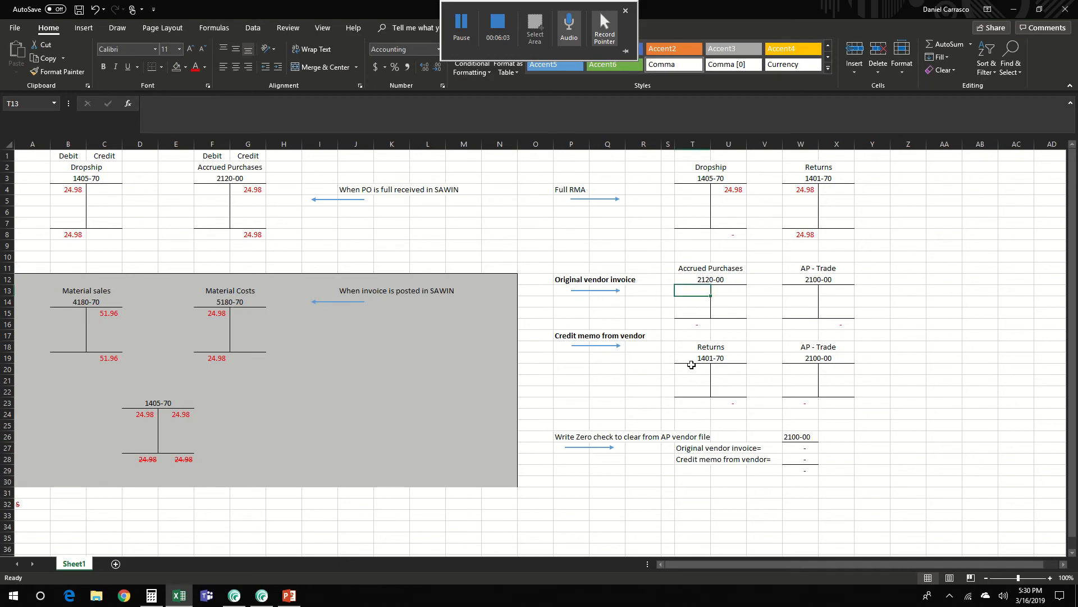
pyautogui.write('24.98')
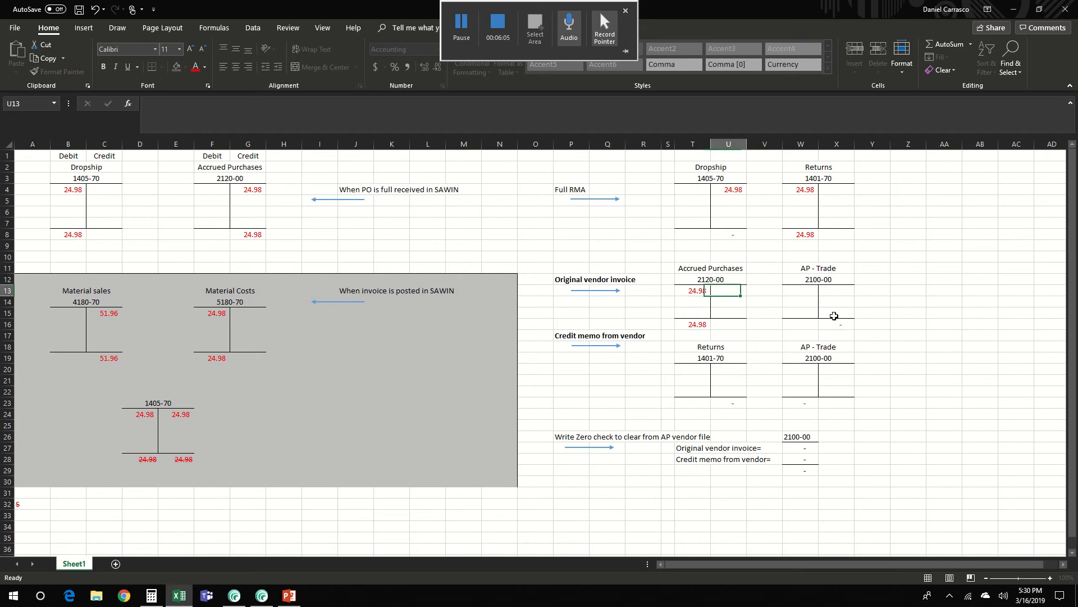
pyautogui.click(833, 300)
pyautogui.press('Up')
pyautogui.write('24.98')
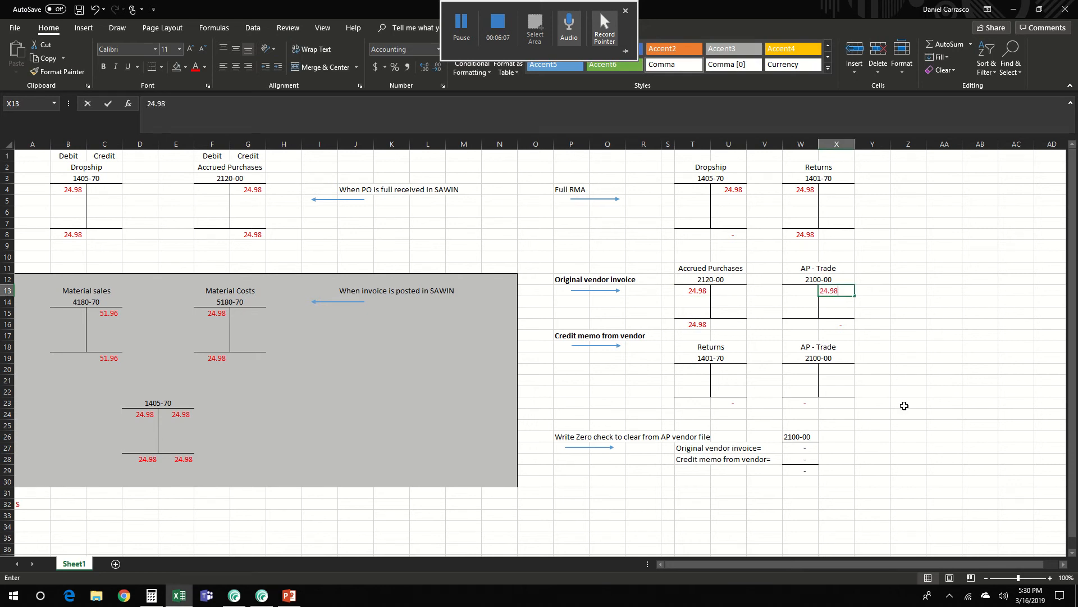
pyautogui.press('Tab')
# - Compare the original vendor invoice's Accrued Purchases T-account with the one from the PO receipt
pyautogui.moveTo(683, 268); pyautogui.dragTo(730, 326)
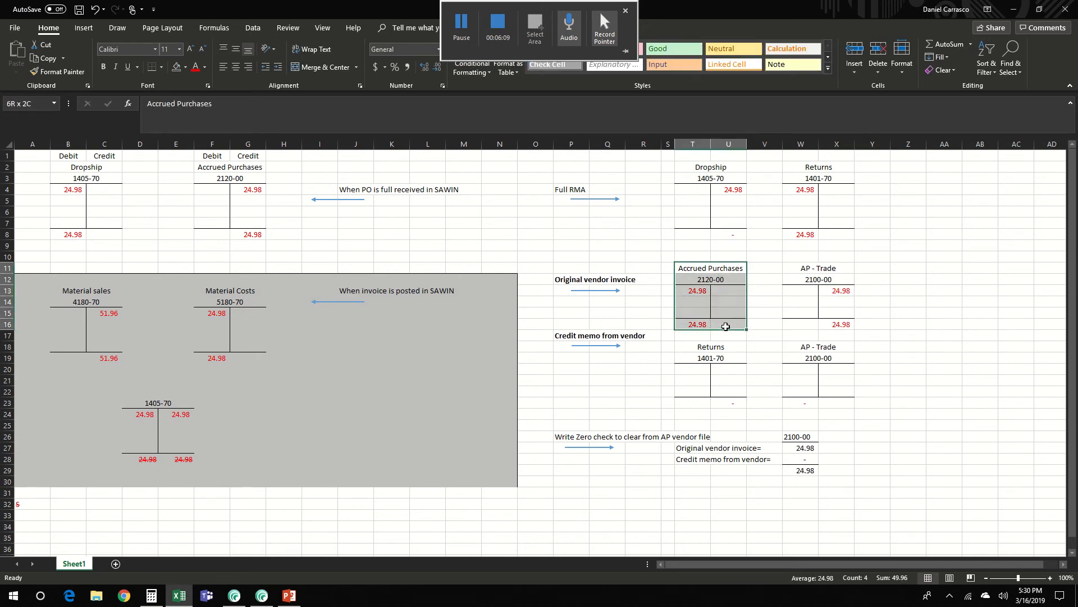
pyautogui.moveTo(204, 170); pyautogui.dragTo(250, 233)
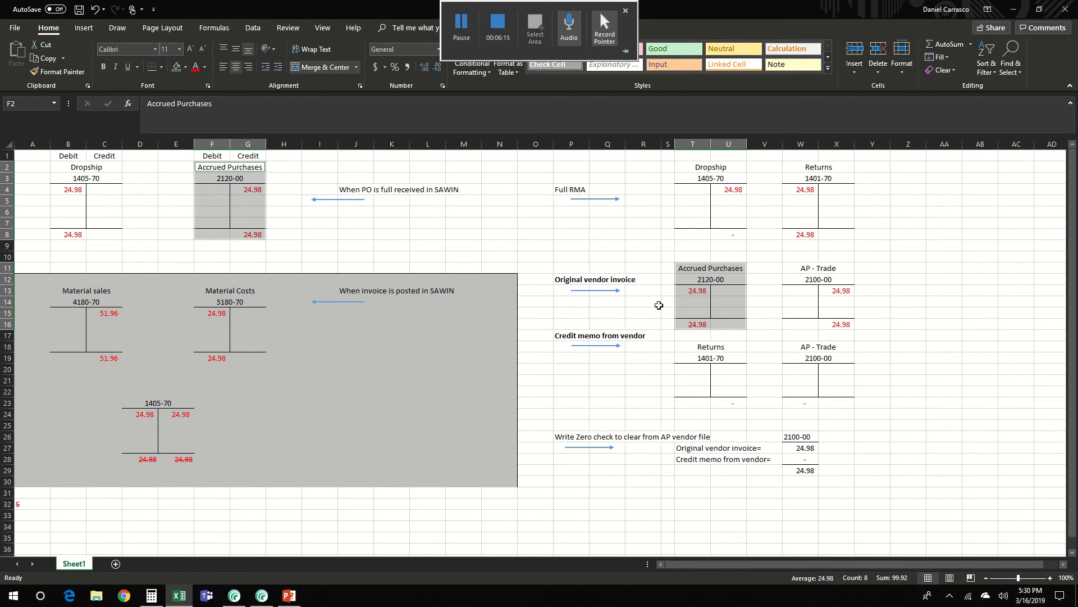
pyautogui.click(615, 311)
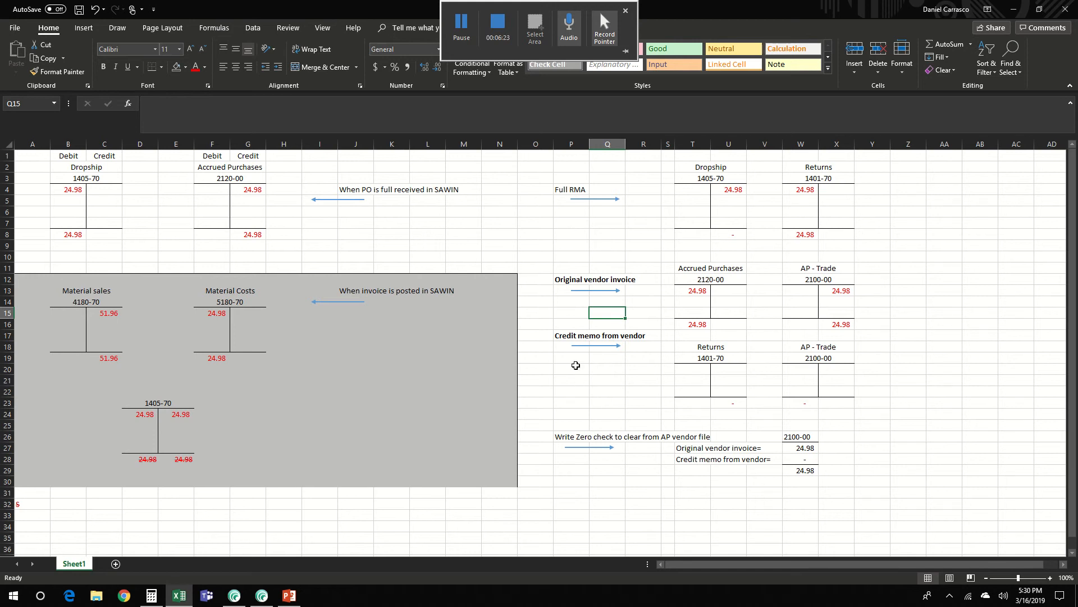
# - Switch to SAWIN and start a credit memo bill for the same vendor, using the original invoice number with the suffix CM
pyautogui.click(180, 598)
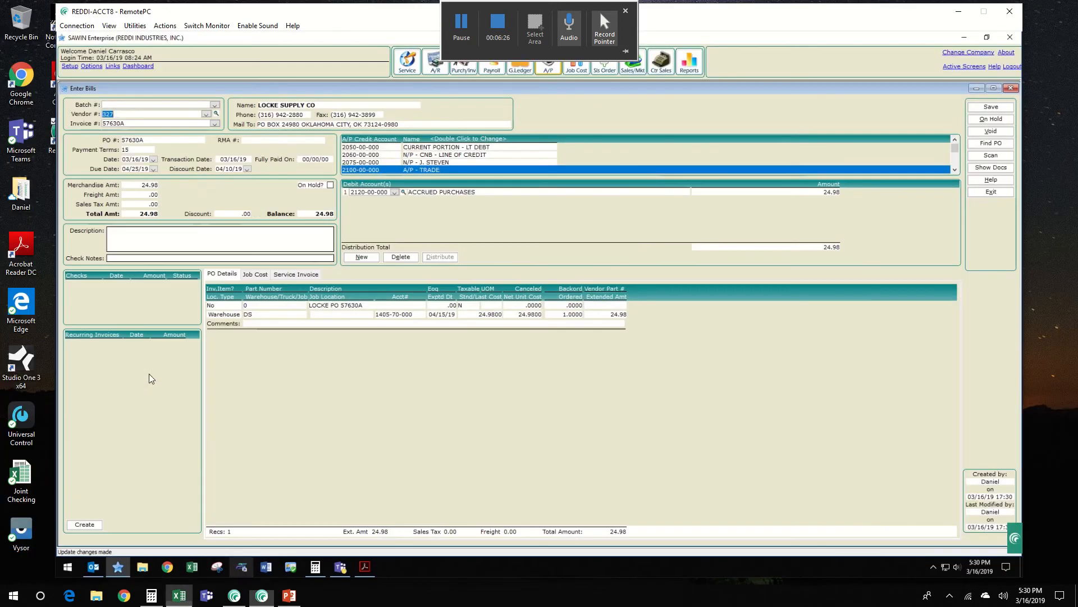
pyautogui.click(136, 123)
pyautogui.press('Return')
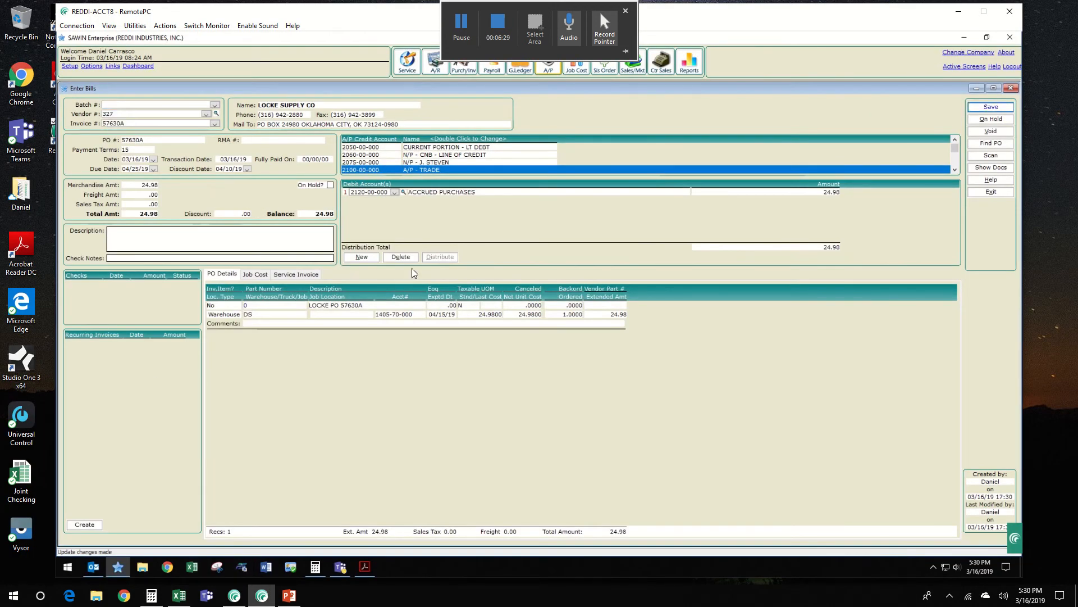
pyautogui.press('Return')
pyautogui.click(143, 125)
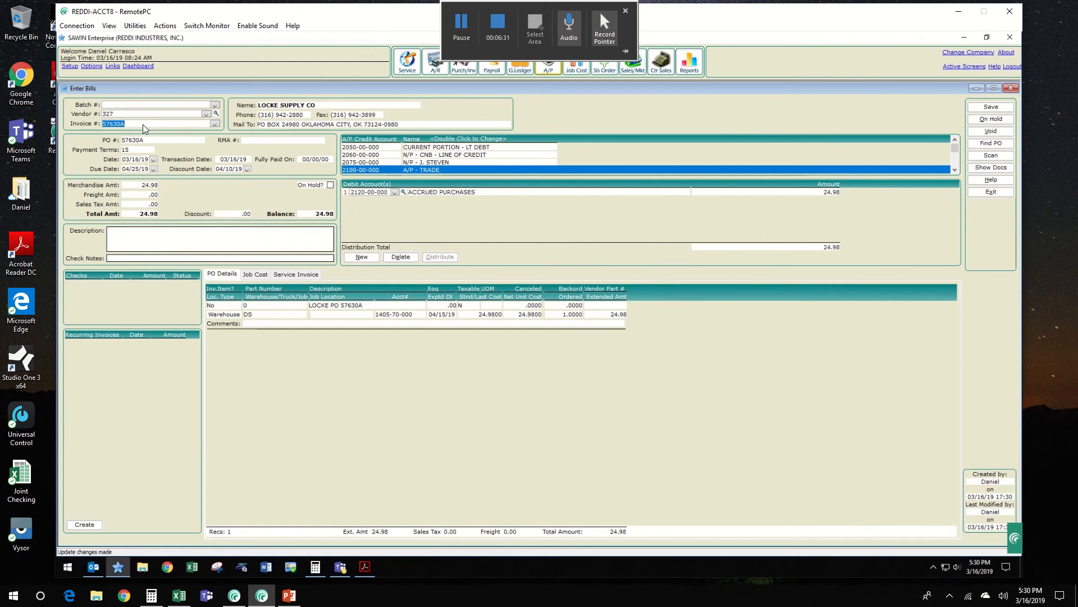
pyautogui.click(142, 123)
pyautogui.press('Tab')
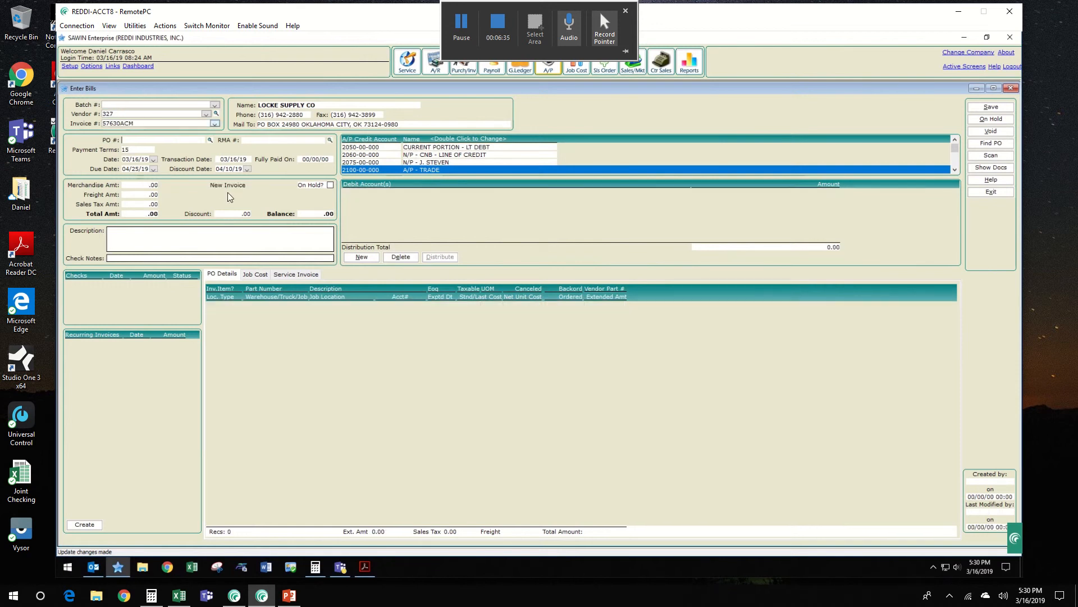
# - Apply the vendor's RMA dated 03/16/19 with its returned item to the credit memo, and save the bill
pyautogui.click(329, 140)
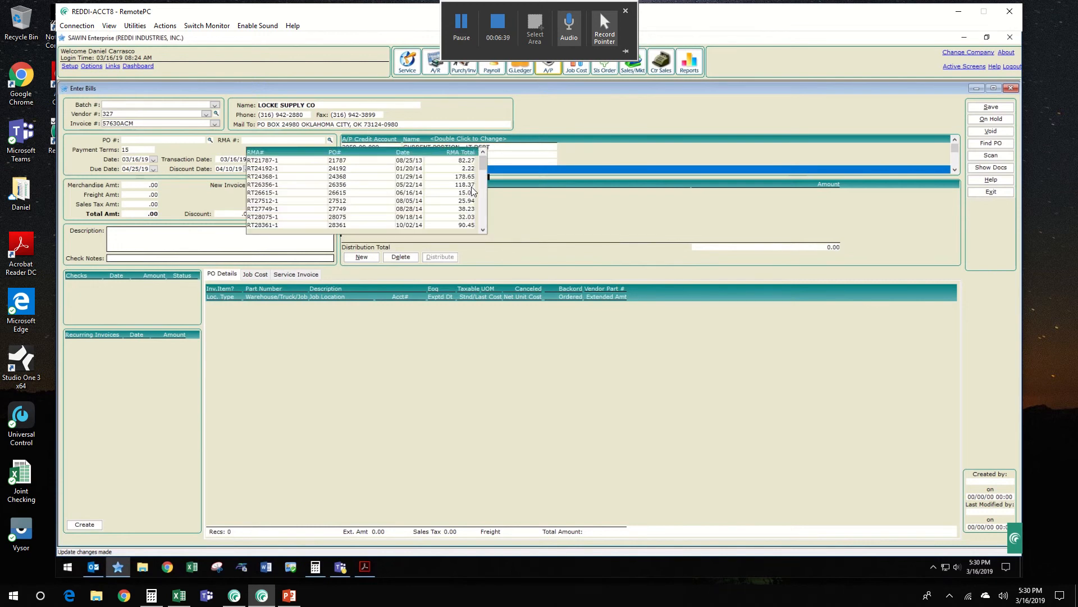
pyautogui.moveTo(483, 168); pyautogui.dragTo(483, 224)
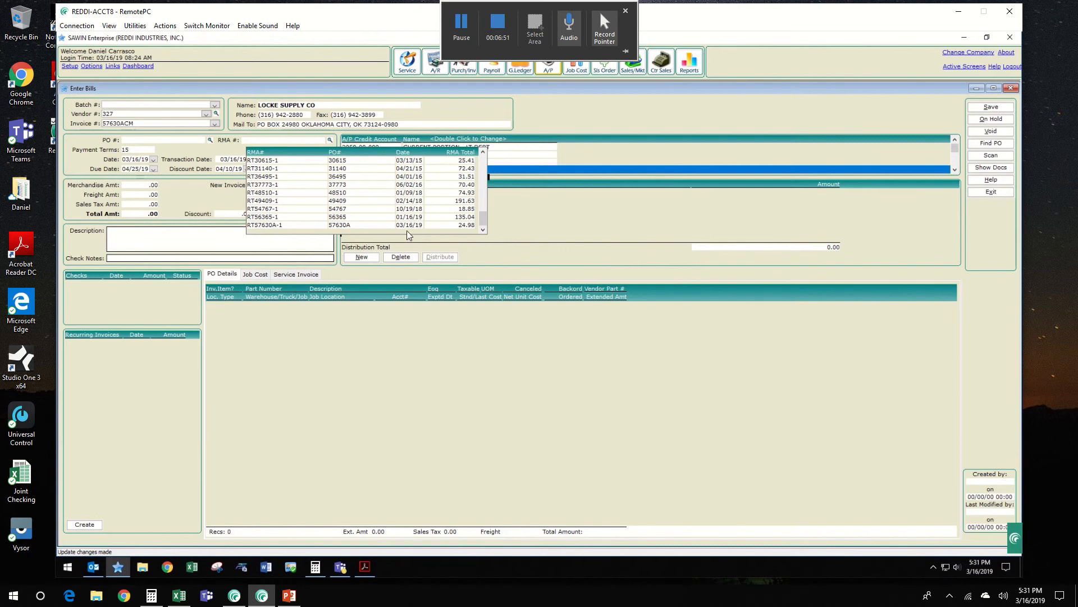
pyautogui.click(438, 226)
pyautogui.click(334, 260)
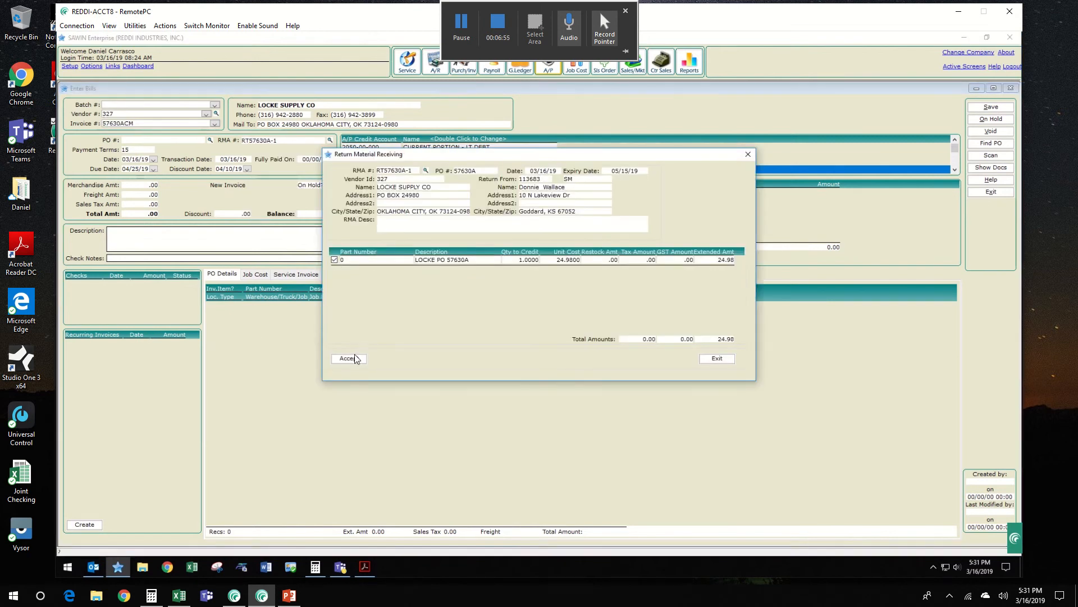
pyautogui.click(349, 357)
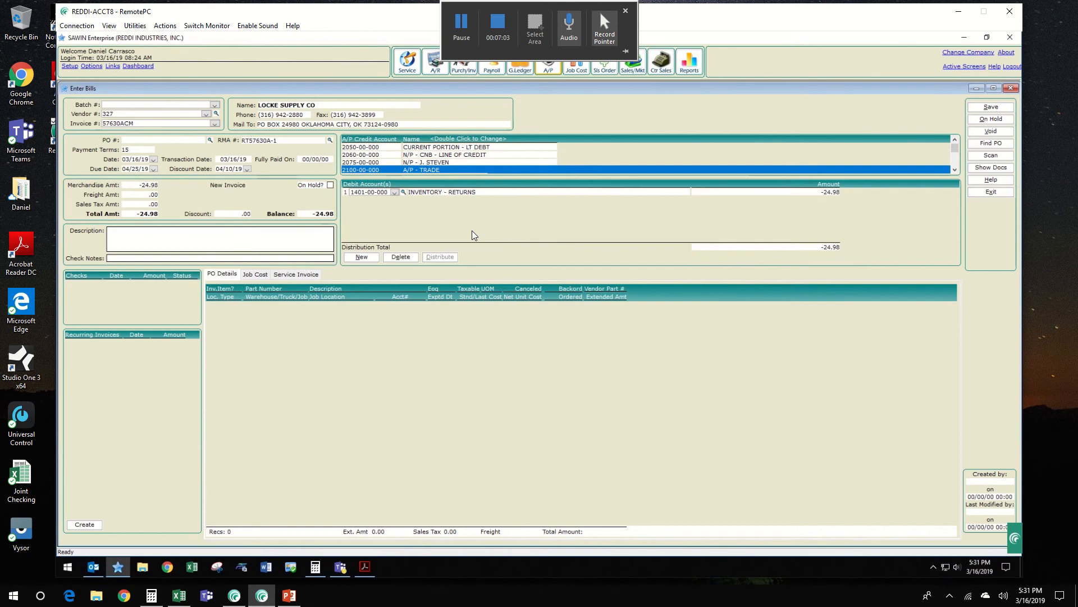
pyautogui.hotkey('alt', 's')
pyautogui.click(478, 271)
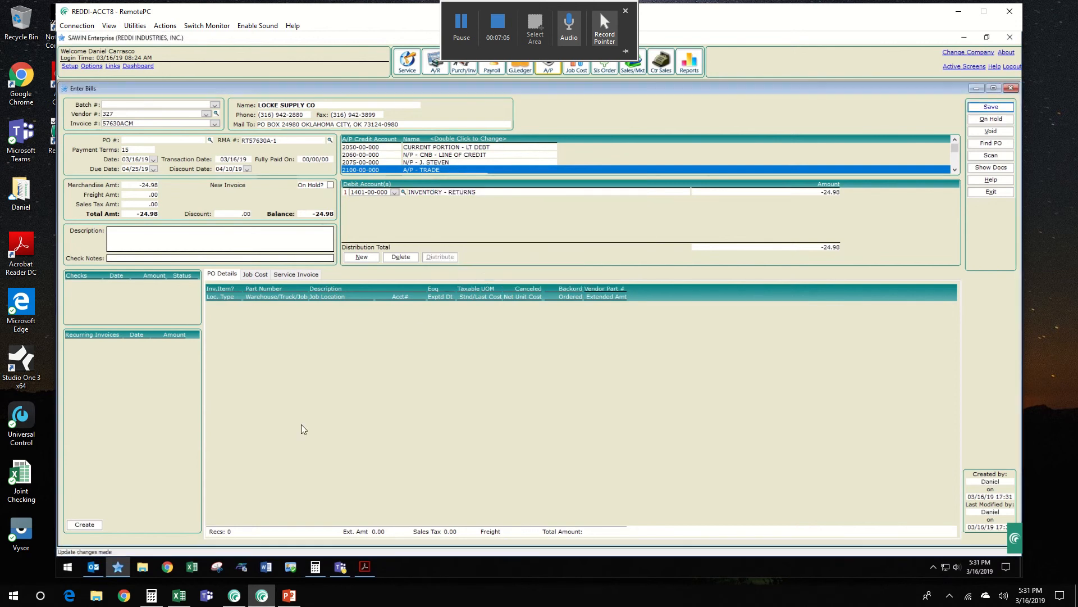
# - Switch to Excel and enter 24.98 as the Returns 1401-70 credit in U20 and the AP - Trade 2100-00 debit in W20
pyautogui.hotkey('alt', 'Tab')
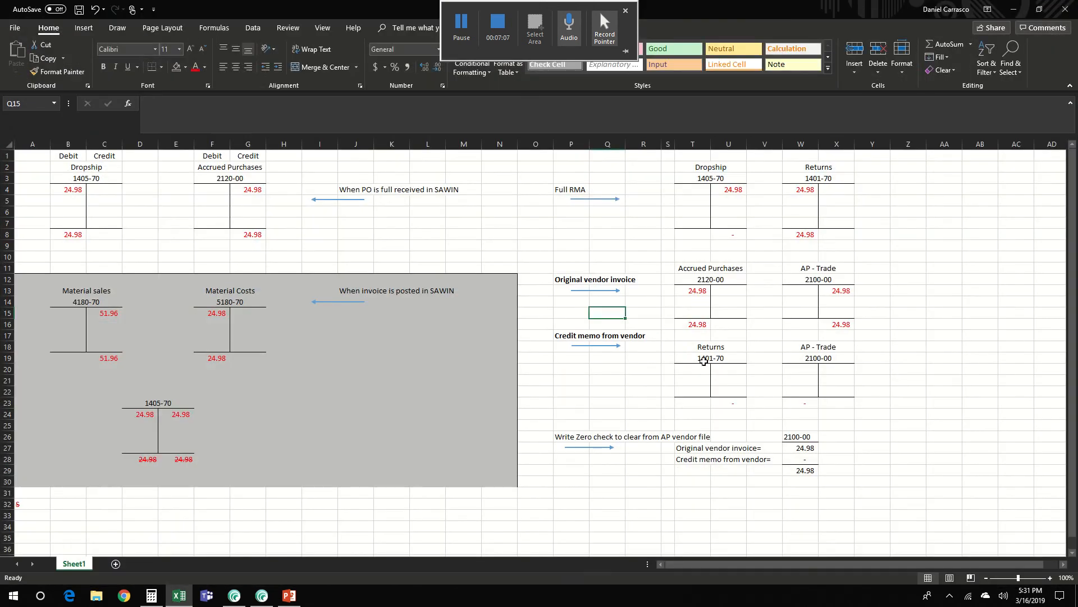
pyautogui.click(728, 369)
pyautogui.write('24.')
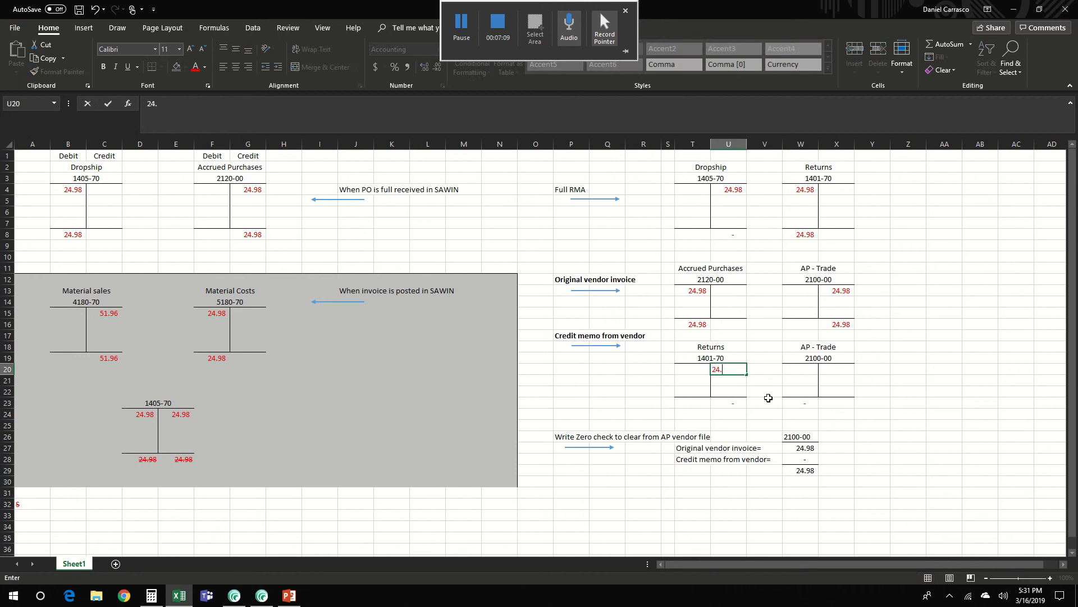
pyautogui.write('98')
pyautogui.press('Tab')
pyautogui.click(807, 369)
pyautogui.write('24.')
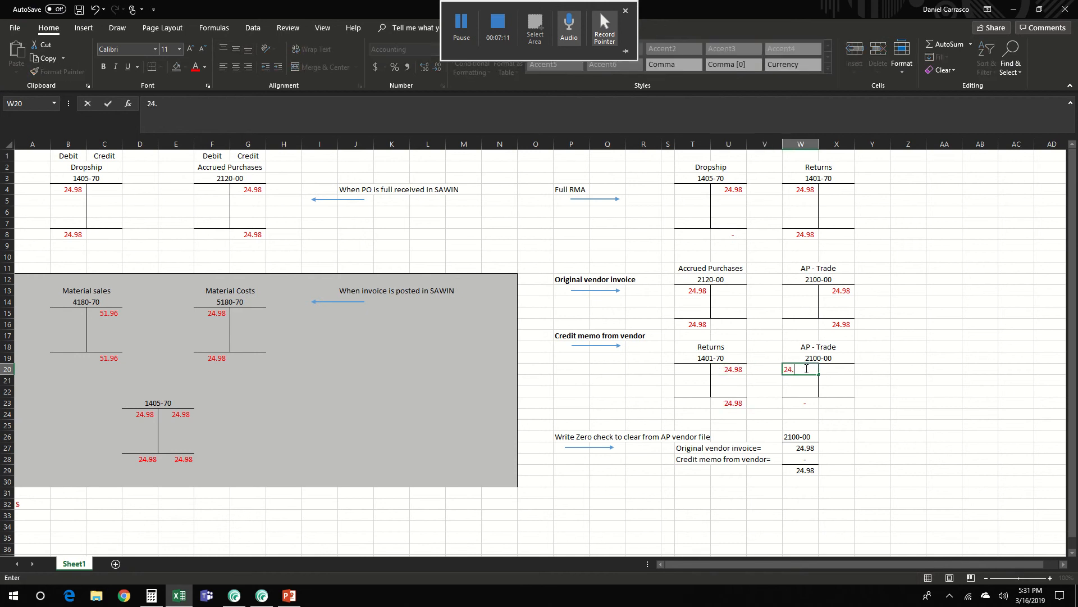
pyautogui.write('98')
pyautogui.press('Tab')
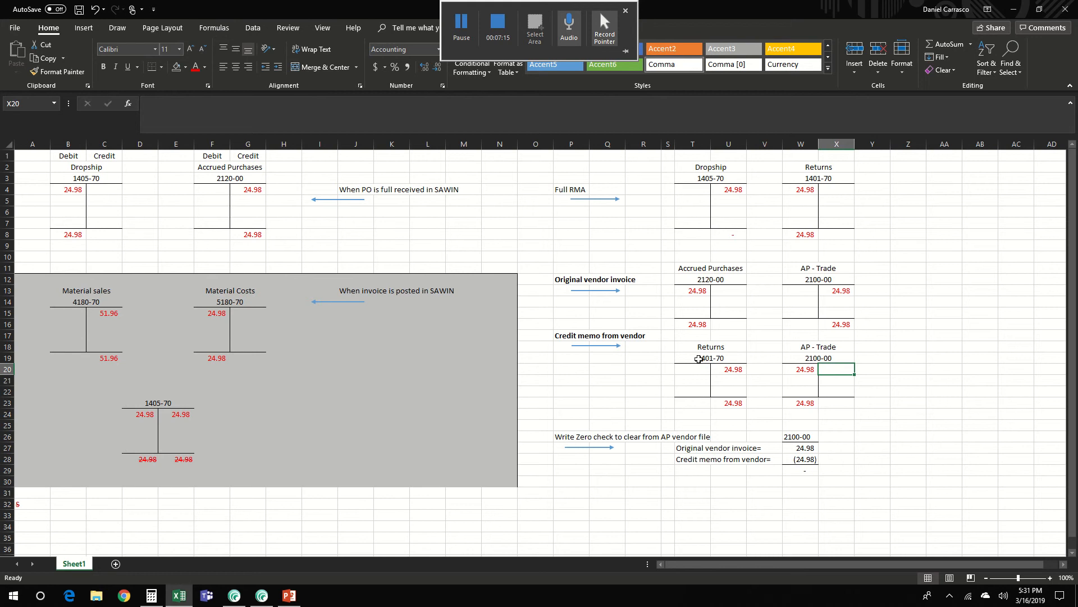
# - Compare the credit memo's Returns 1401-70 T-account with the Full RMA's Returns T-account
pyautogui.moveTo(685, 347); pyautogui.dragTo(732, 411)
pyautogui.moveTo(815, 167); pyautogui.dragTo(837, 234)
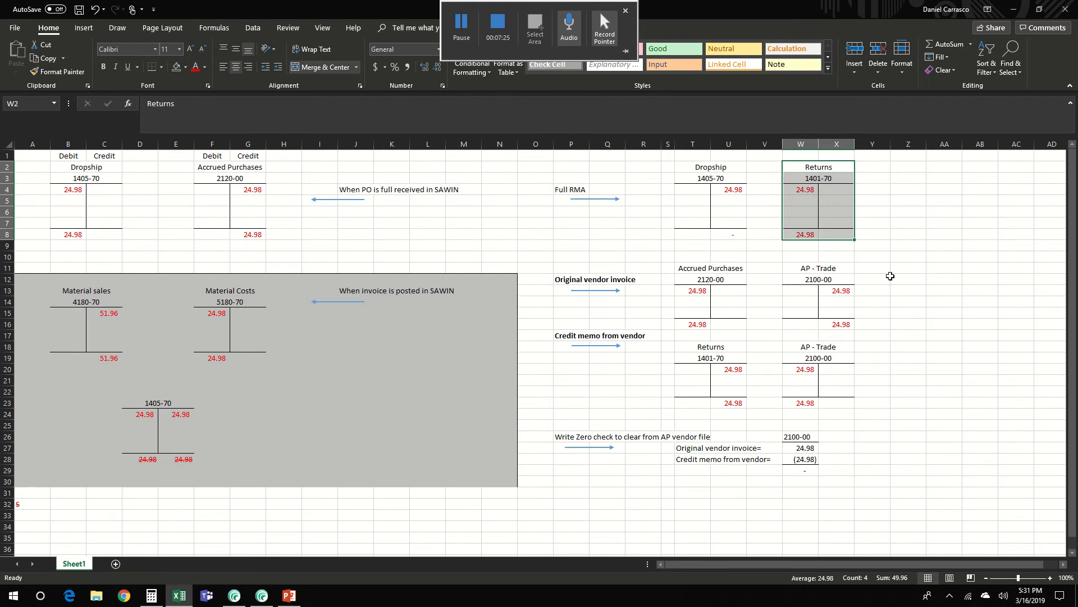
# - Switch to SAWIN and save the credit memo bill again
pyautogui.click(1014, 15)
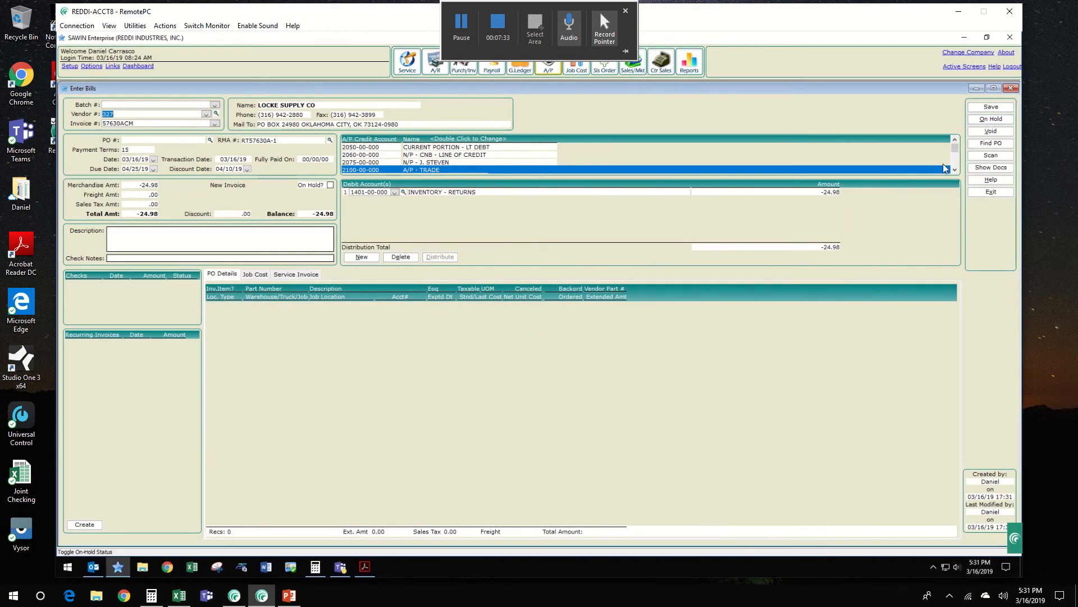
pyautogui.click(991, 107)
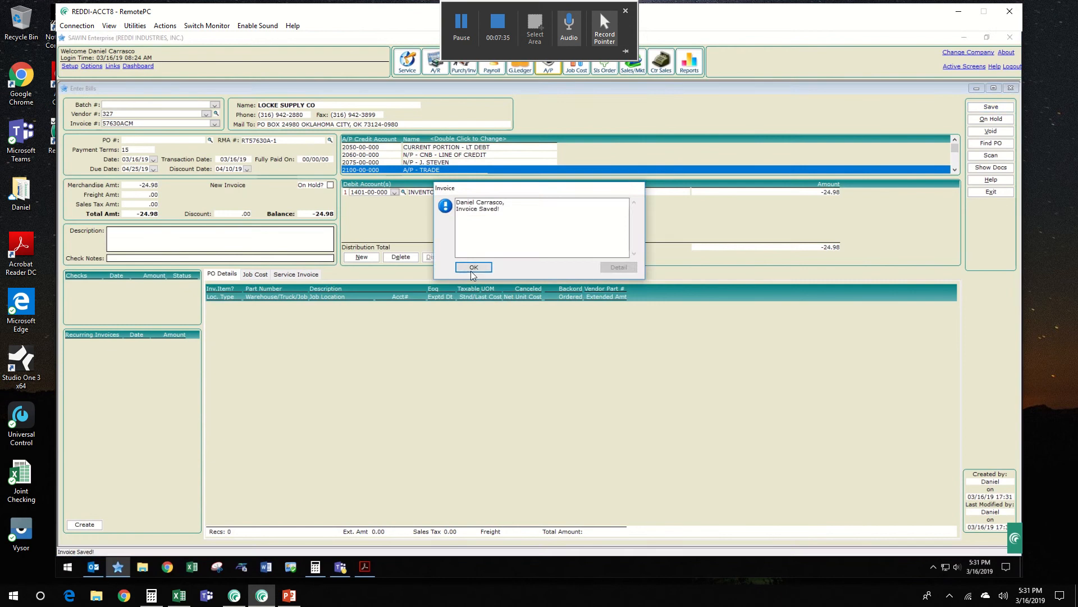
pyautogui.click(472, 269)
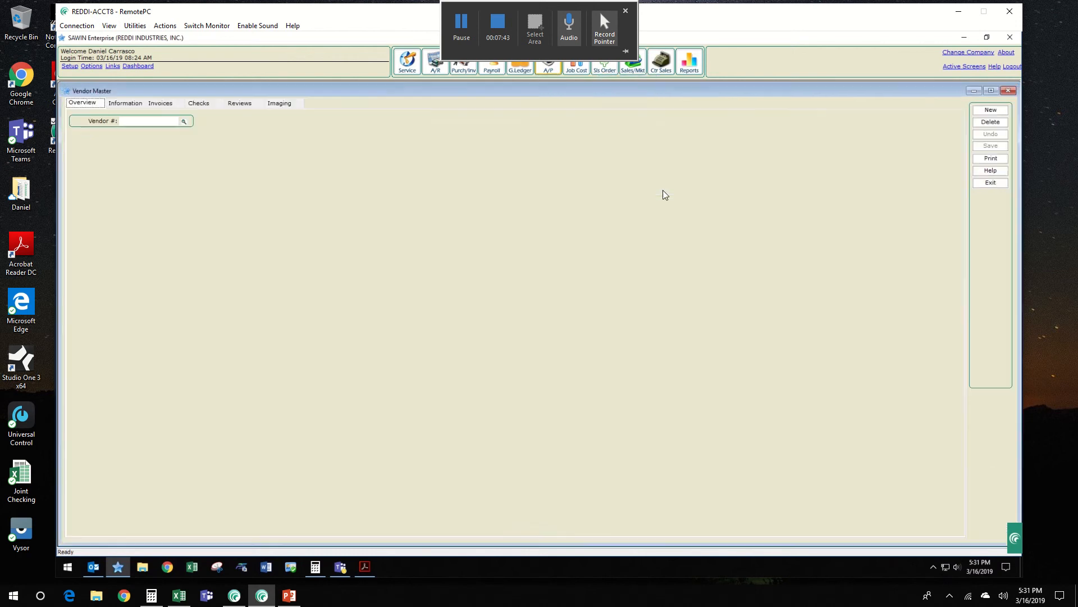
# - Look up vendor 327, LOCKE SUPPLY CO, in the vendor master and display its open invoices
pyautogui.write('2')
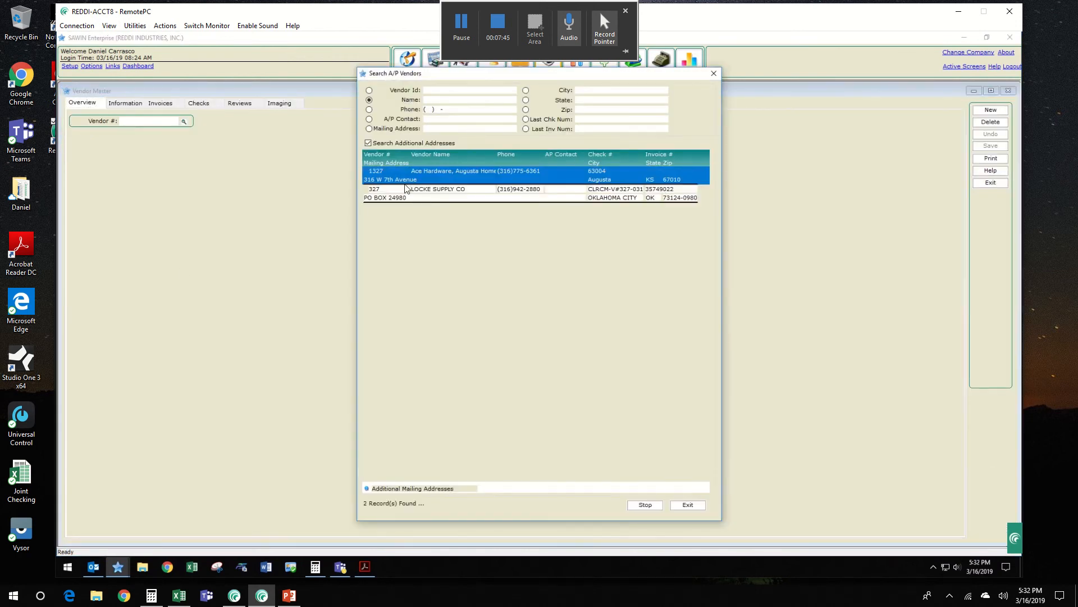
pyautogui.doubleClick(410, 188)
pyautogui.click(164, 104)
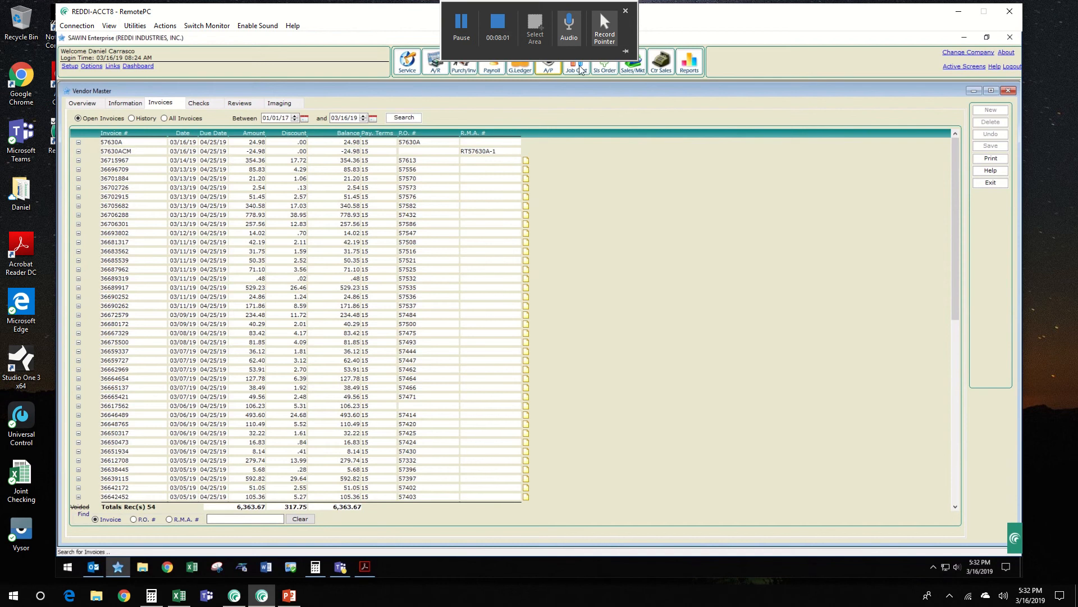
# - Create a new A/P check run for paying bills and open it for adding invoices
pyautogui.click(548, 63)
pyautogui.moveTo(585, 97)
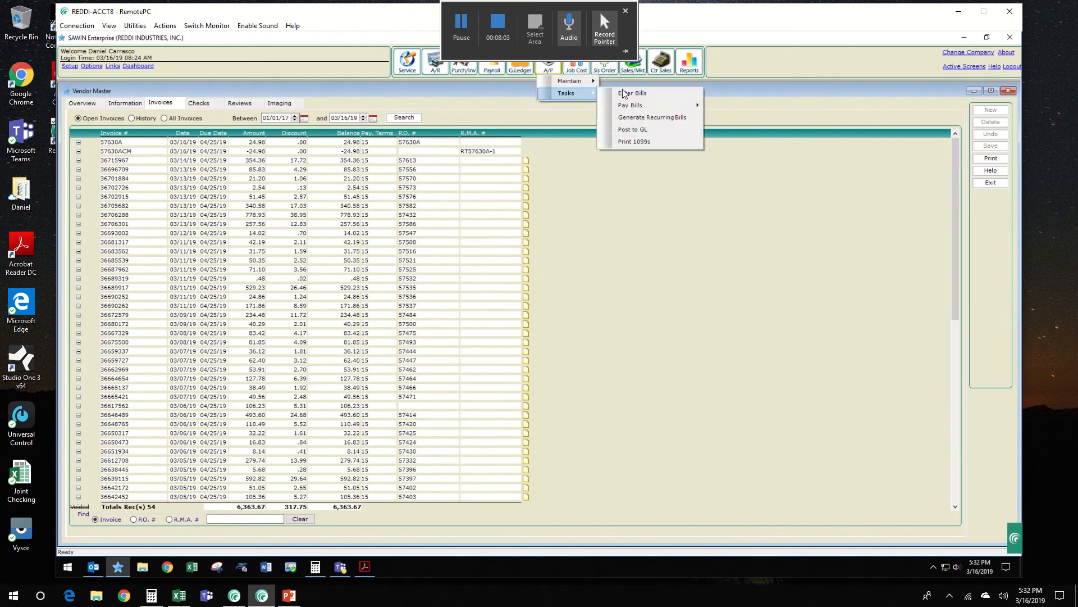
pyautogui.moveTo(699, 109)
pyautogui.click(737, 105)
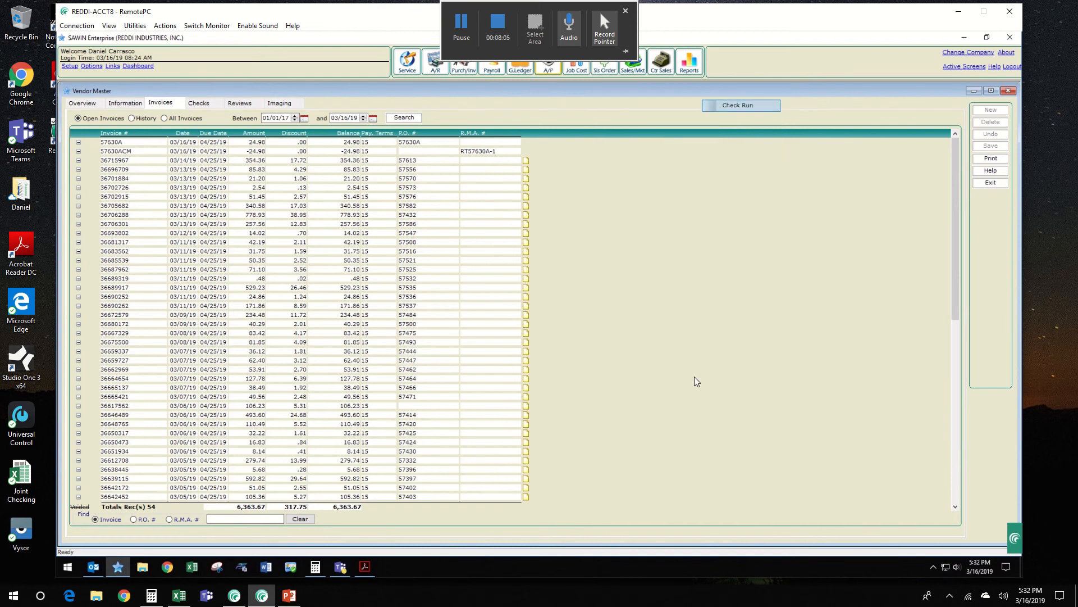
pyautogui.click(674, 285)
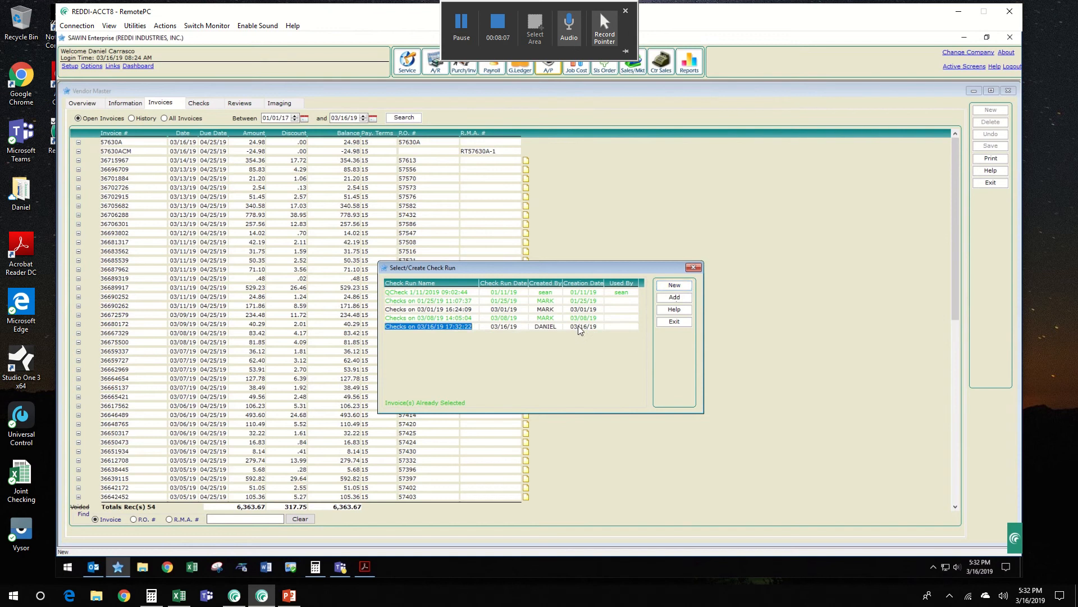
pyautogui.click(672, 298)
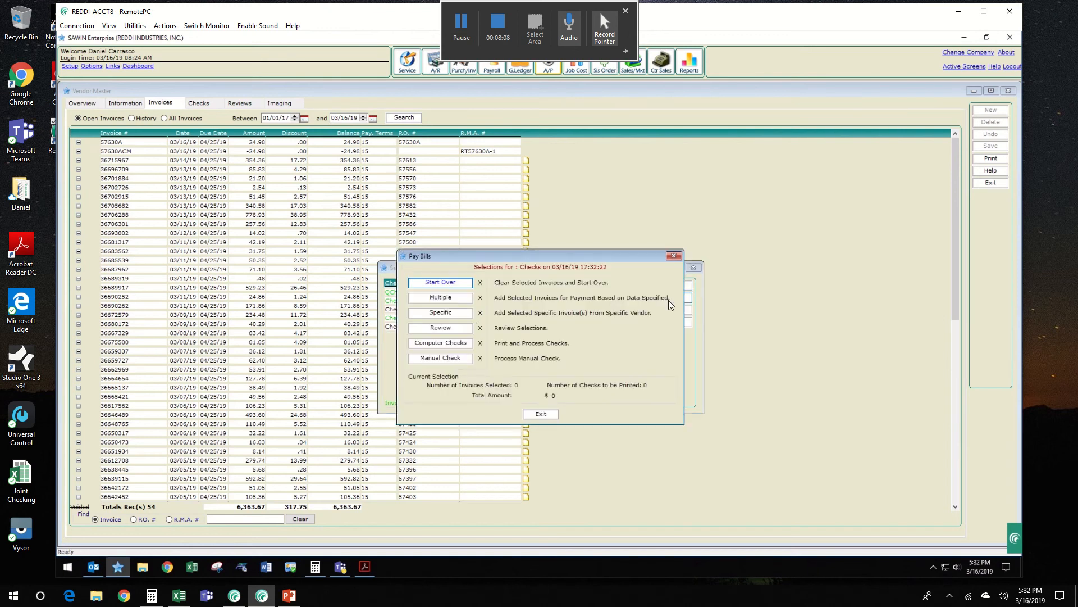
# - Add vendor 327's specific invoices 57630A and 57630ACM to the check run for payment, and save the selection
pyautogui.click(442, 313)
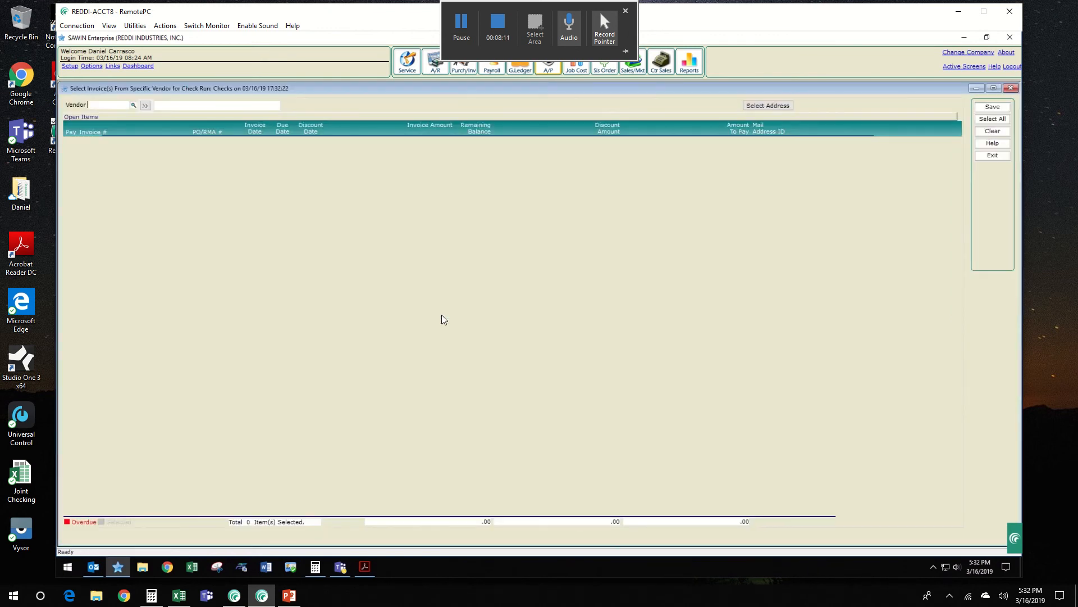
pyautogui.write('327')
pyautogui.press('Tab')
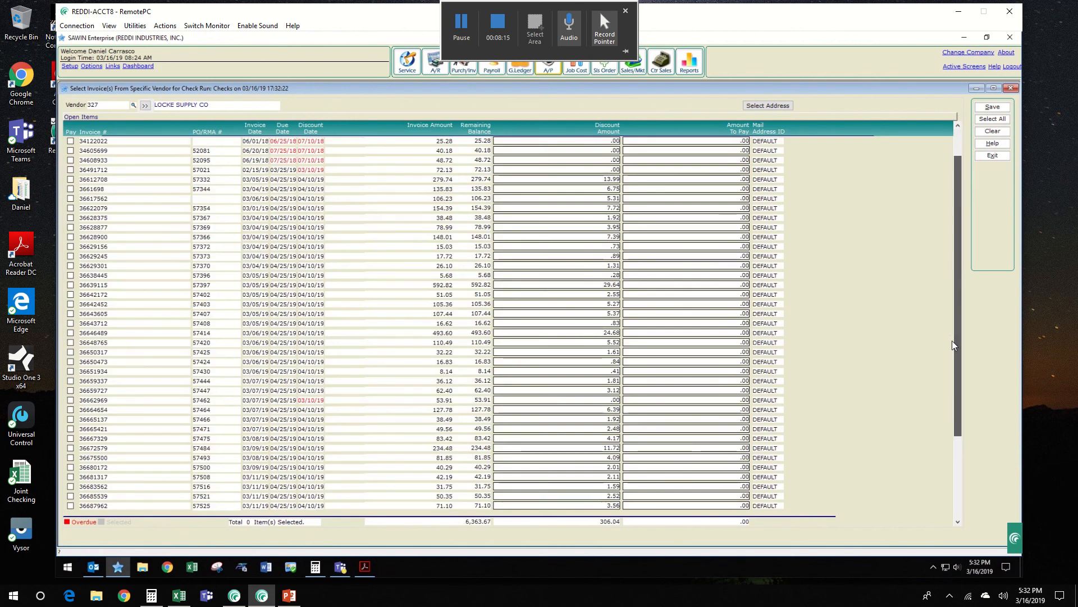
pyautogui.moveTo(957, 340); pyautogui.dragTo(959, 443)
pyautogui.click(71, 496)
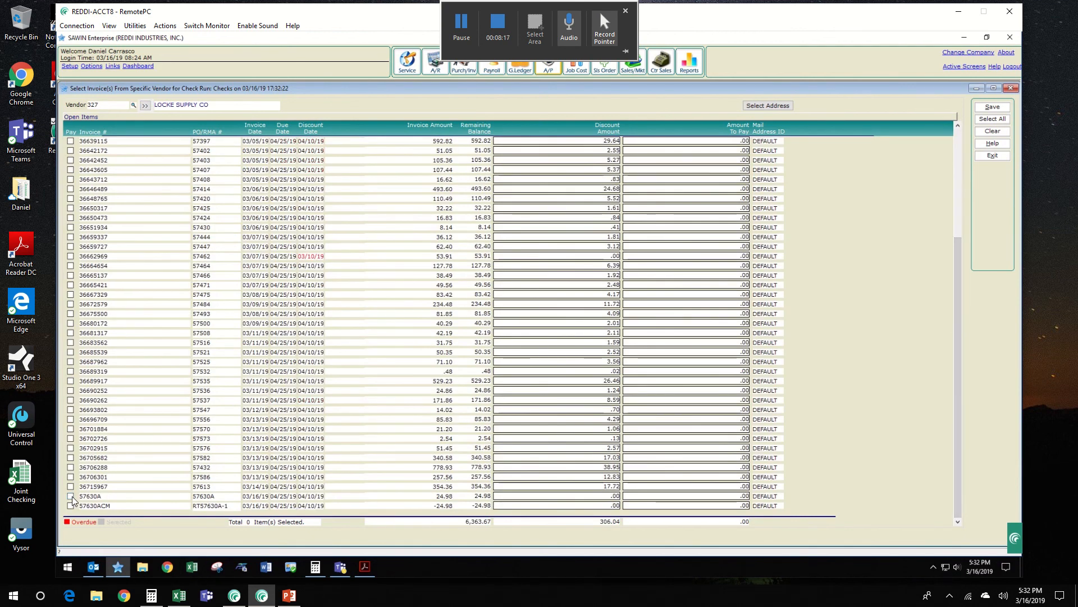
pyautogui.click(70, 505)
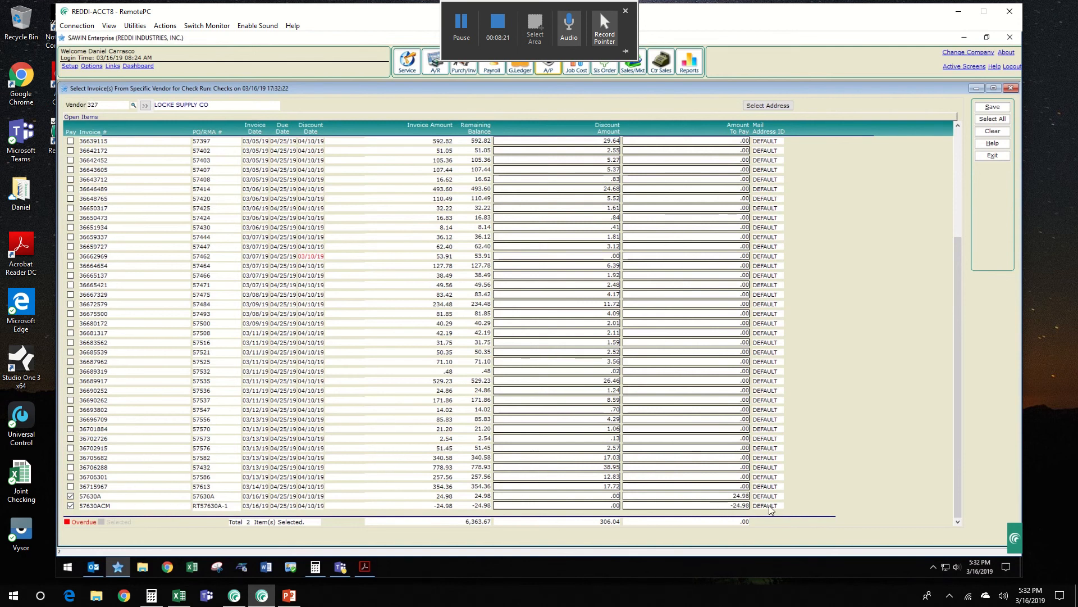
pyautogui.click(992, 107)
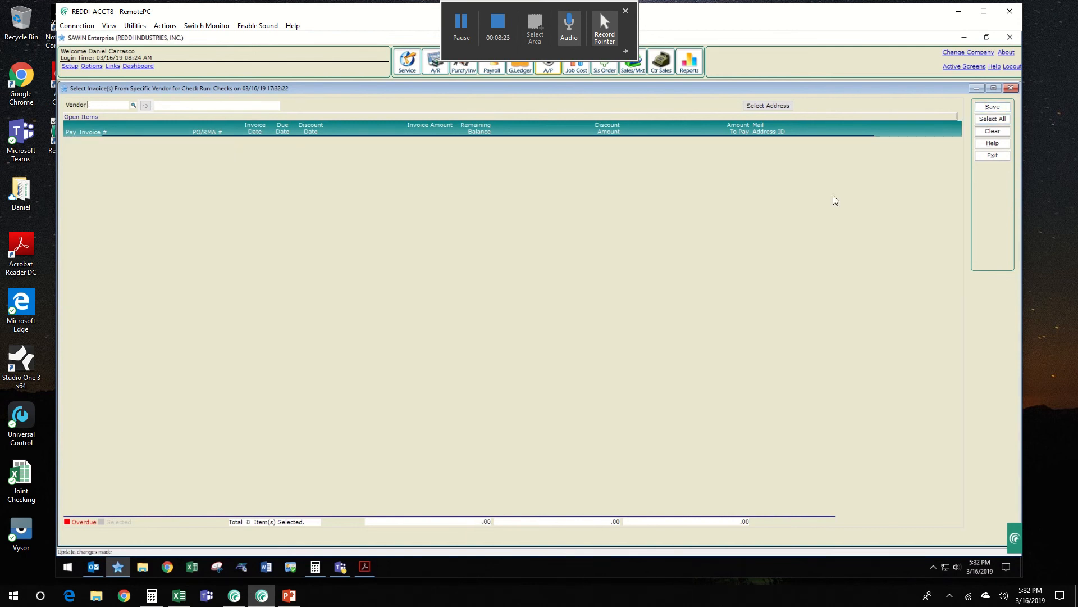
pyautogui.click(993, 156)
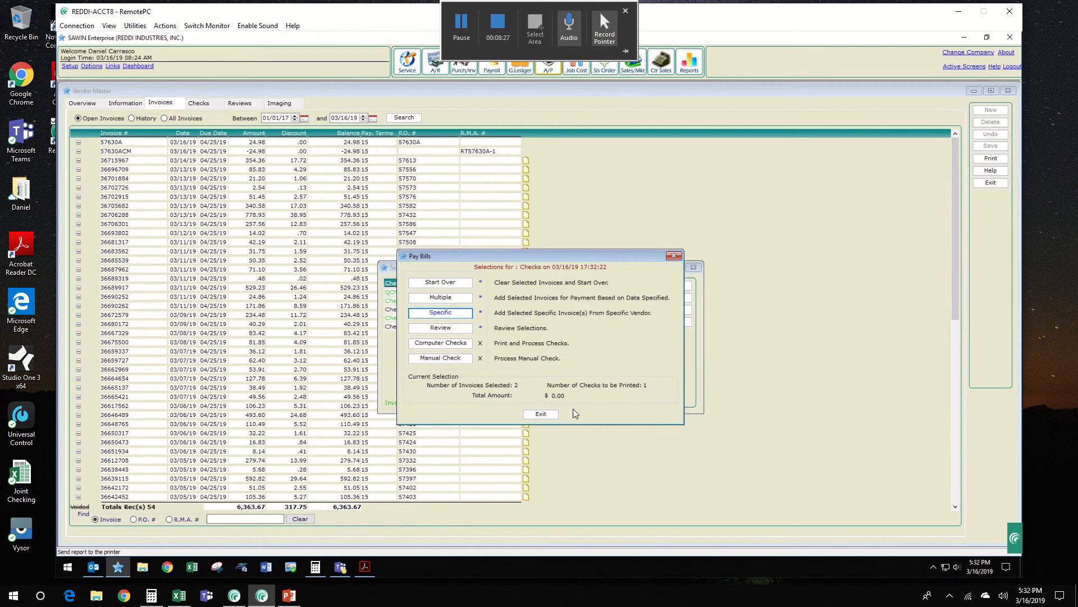
pyautogui.click(427, 356)
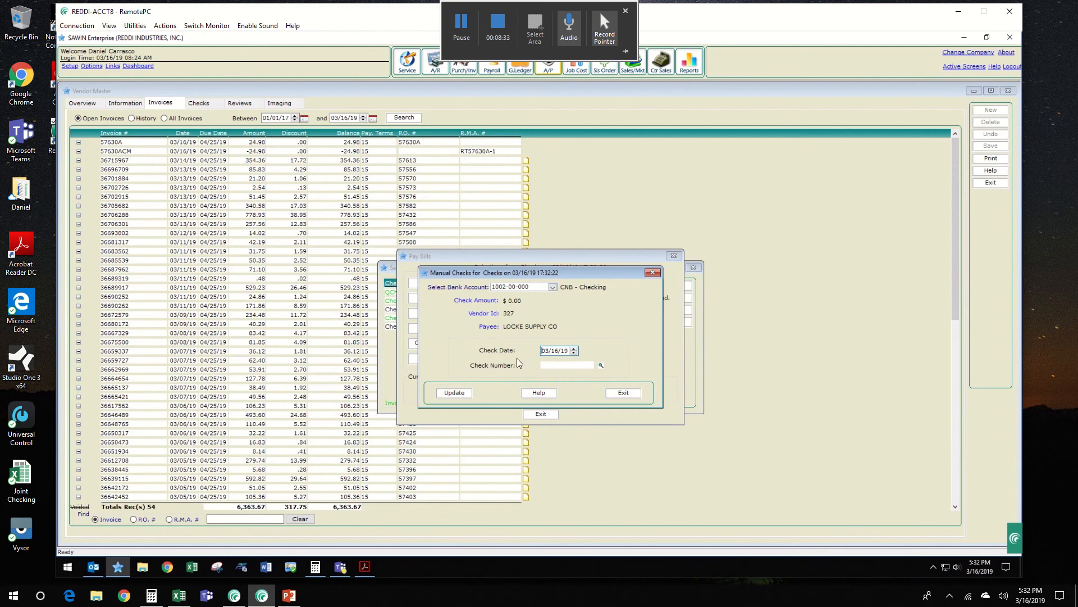
pyautogui.click(548, 366)
pyautogui.write('CLRCM')
pyautogui.write('-V#327-')
pyautogui.write('0316192')
pyautogui.click(465, 393)
pyautogui.click(474, 267)
pyautogui.click(541, 413)
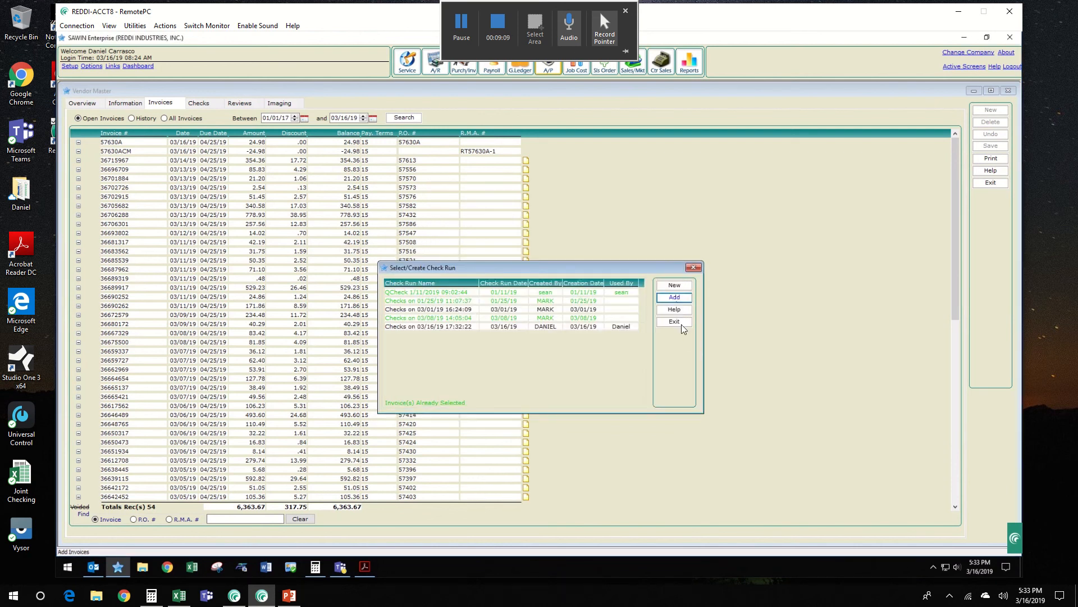
pyautogui.click(674, 321)
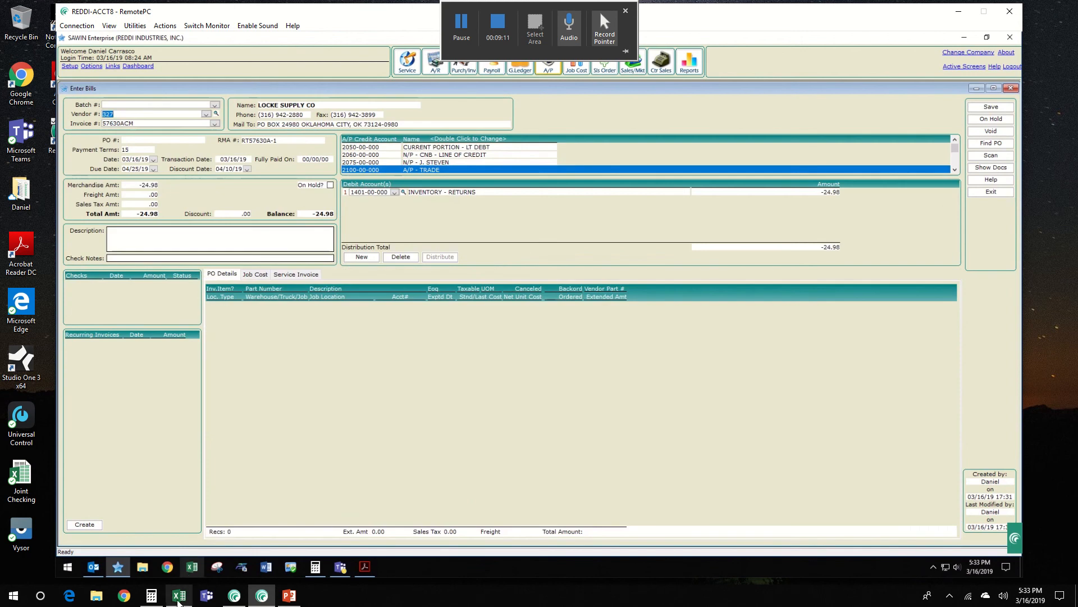
# - Switch to Excel to review the return's T-accounts and the zero-check clearing of 2100-00, and switch to PowerPoint
pyautogui.click(179, 596)
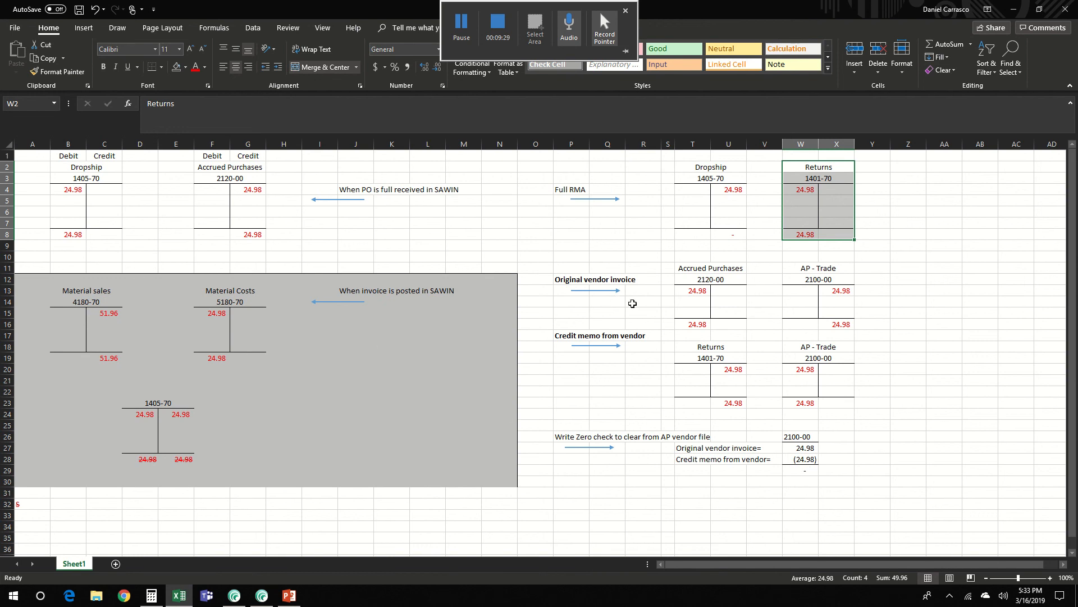
pyautogui.click(929, 234)
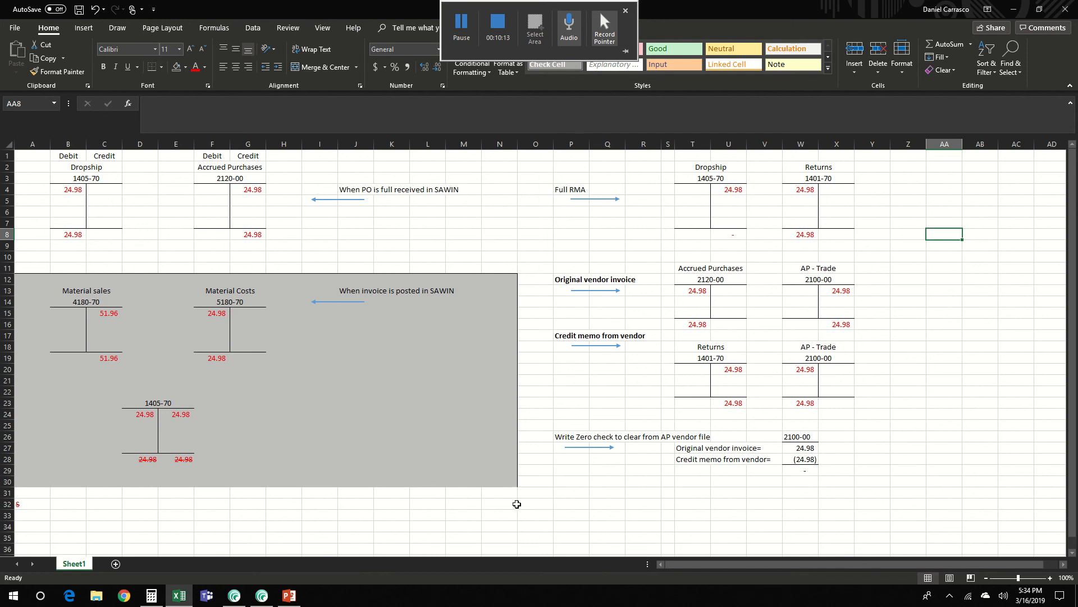
pyautogui.click(288, 597)
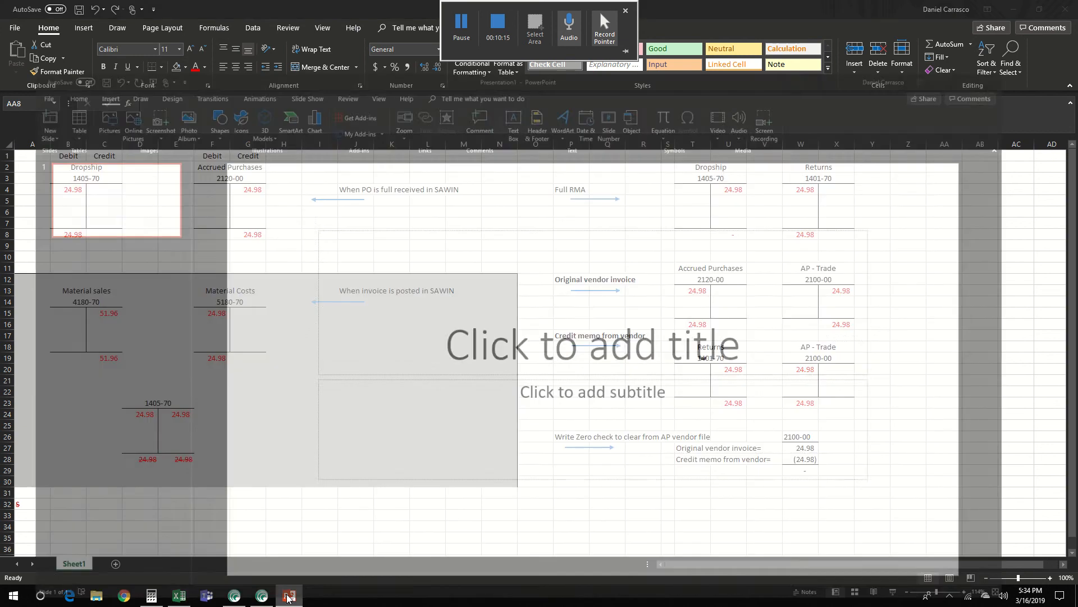